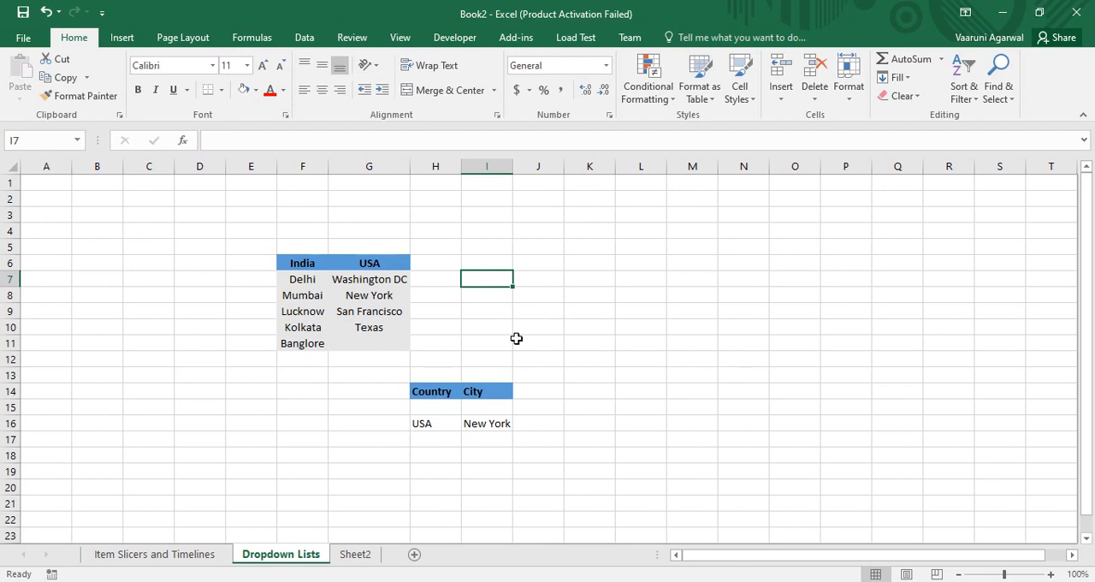
Examine the India and USA headings and the cities listed under each in the Dropdown Lists sheet.
left_click(292, 262)
left_click(385, 262)
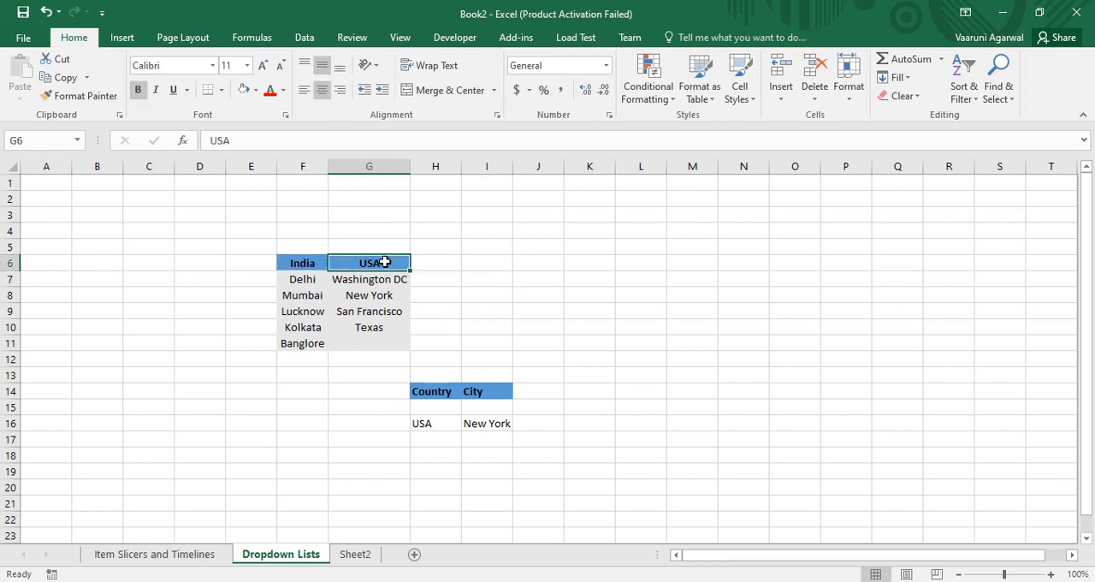
left_click(314, 264)
left_click(313, 279)
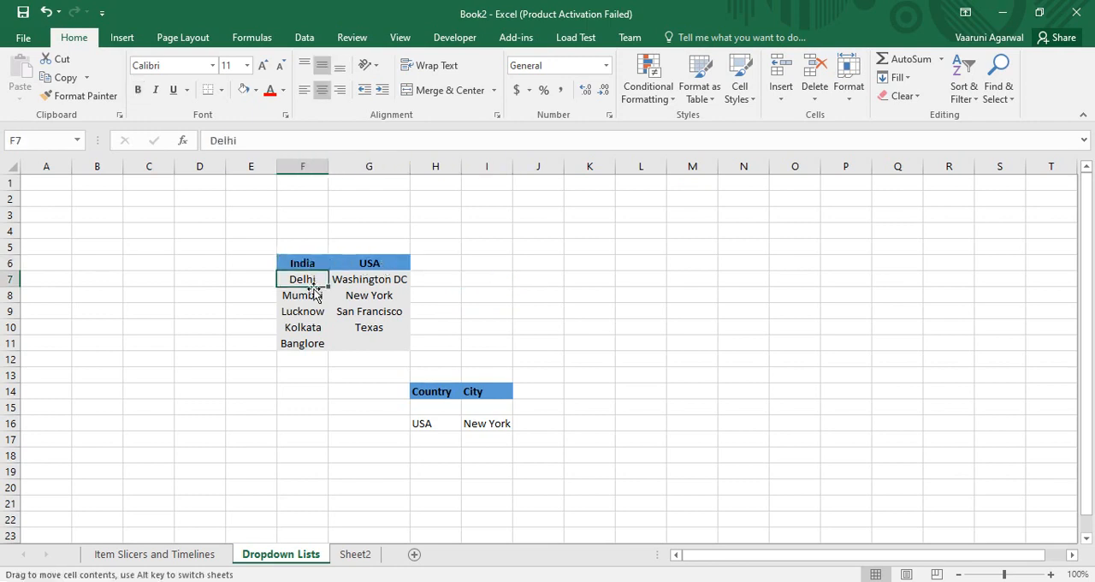
left_click(313, 299)
left_click(310, 313)
left_click(306, 325)
left_click(307, 345)
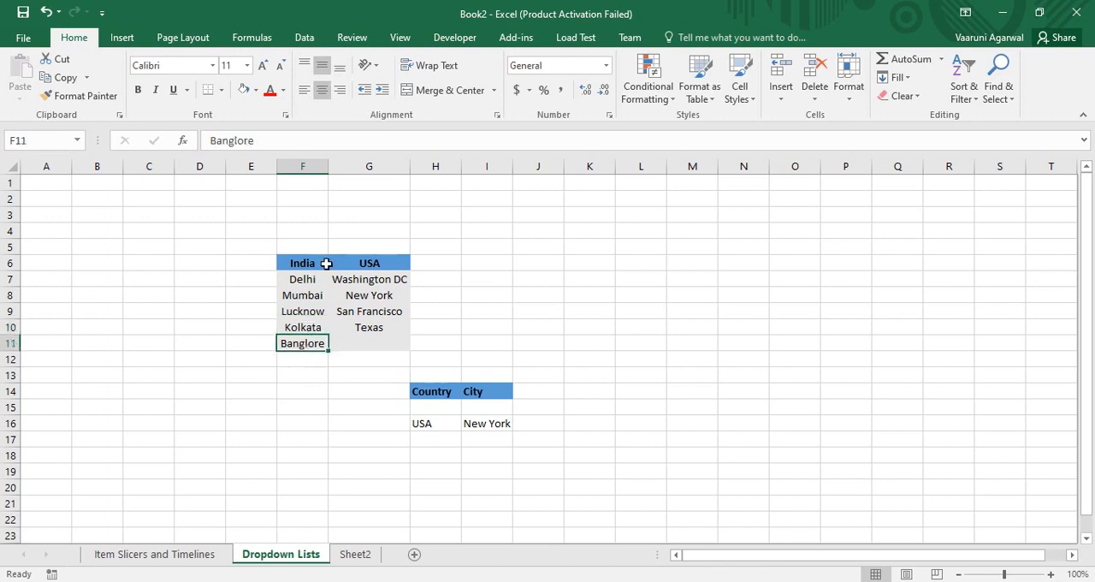
left_click(382, 279)
left_click(376, 296)
left_click(377, 312)
left_click(376, 329)
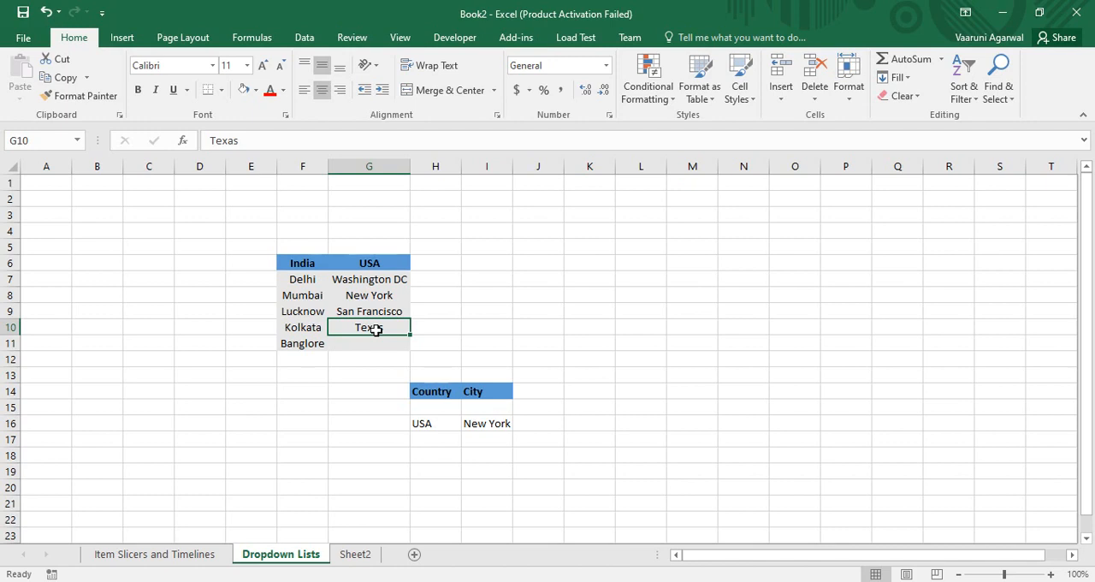
Choose India as the country in H16 and Mumbai as the city in I16 from their dropdown lists.
left_click(452, 425)
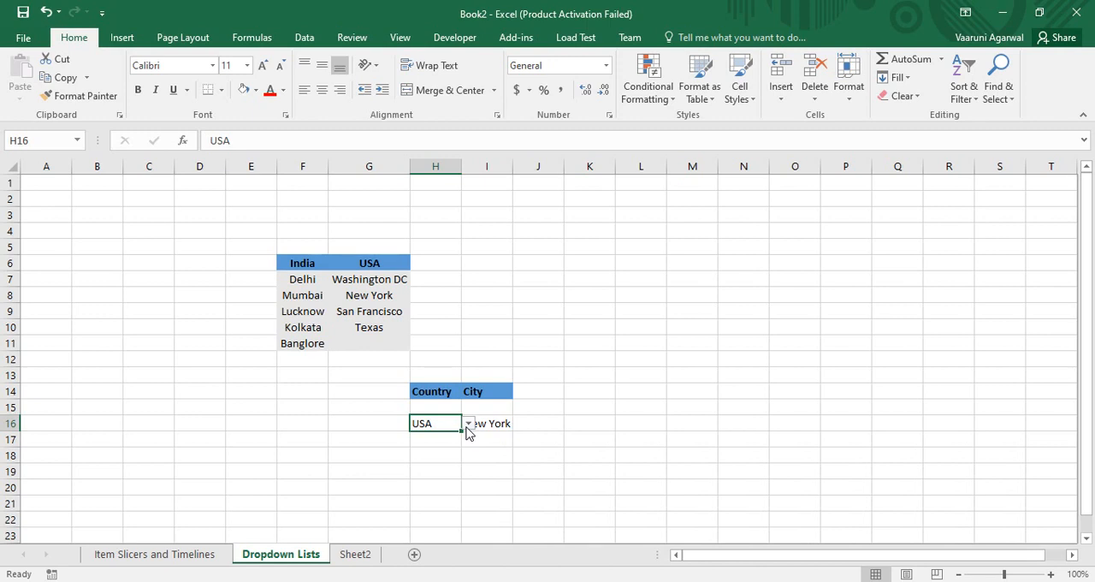
left_click(468, 424)
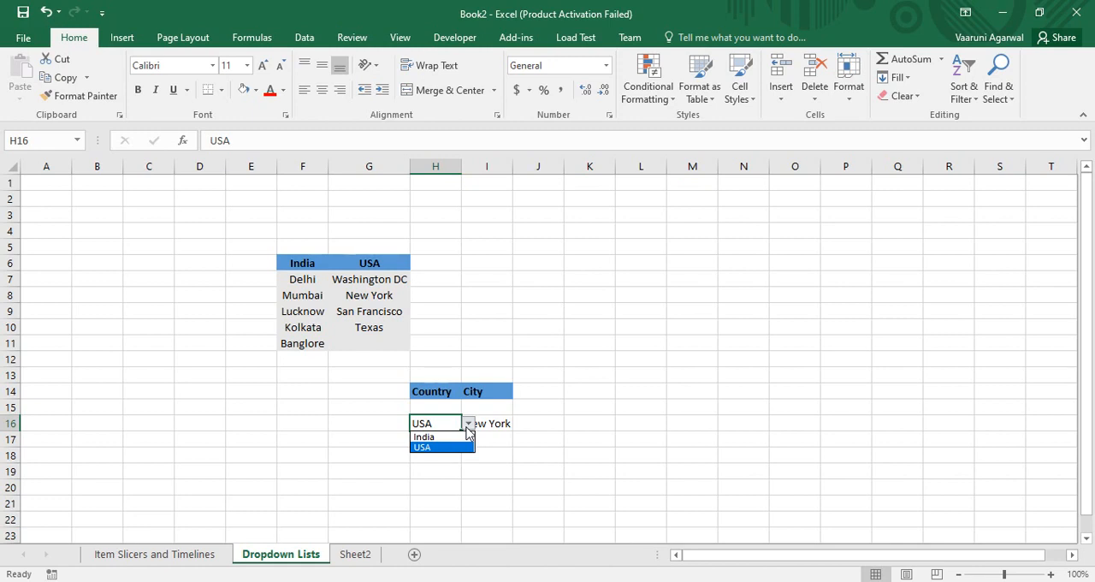
left_click(452, 436)
left_click(501, 421)
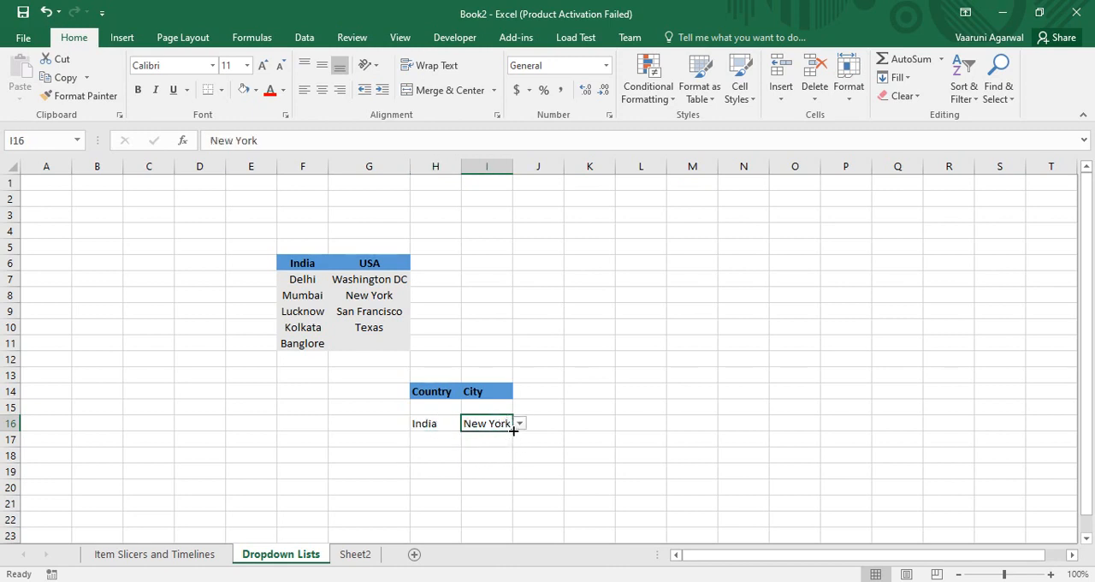
left_click(519, 423)
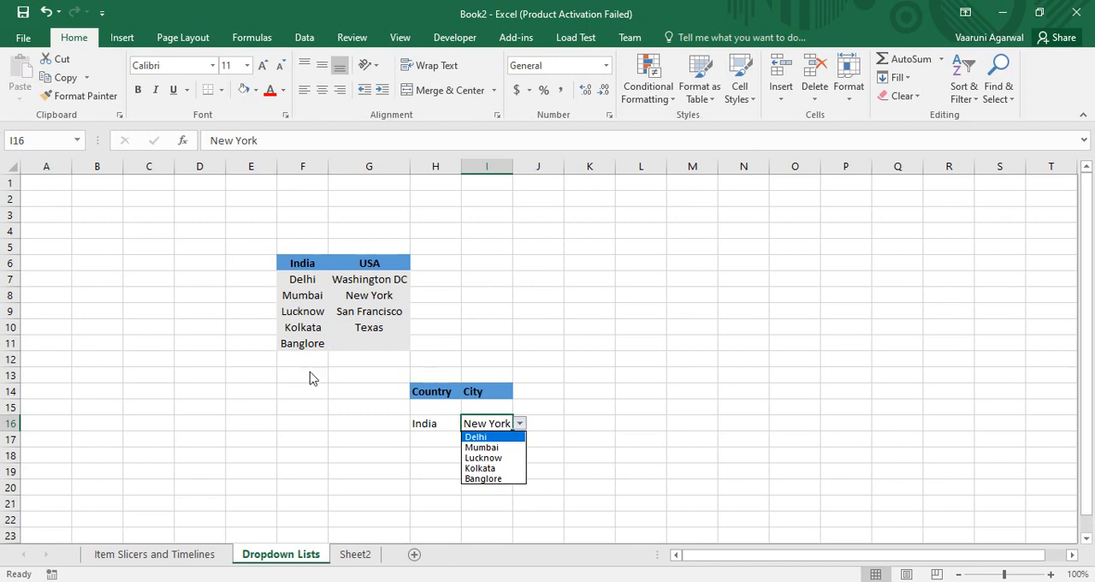
left_click(494, 448)
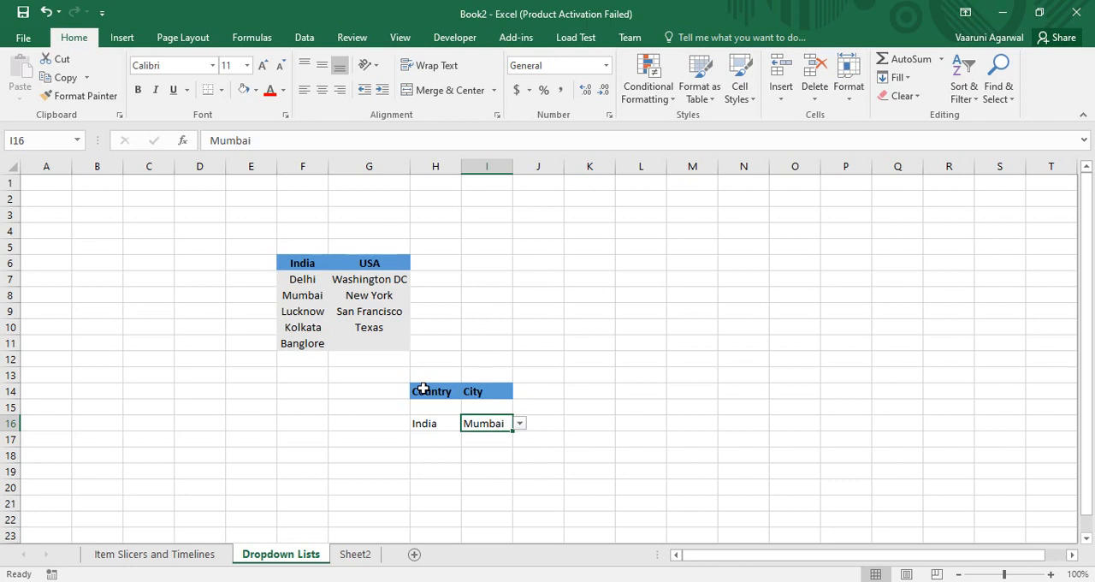
Choose USA as the country in H16 and New York as the dependent city in I16.
left_click(440, 432)
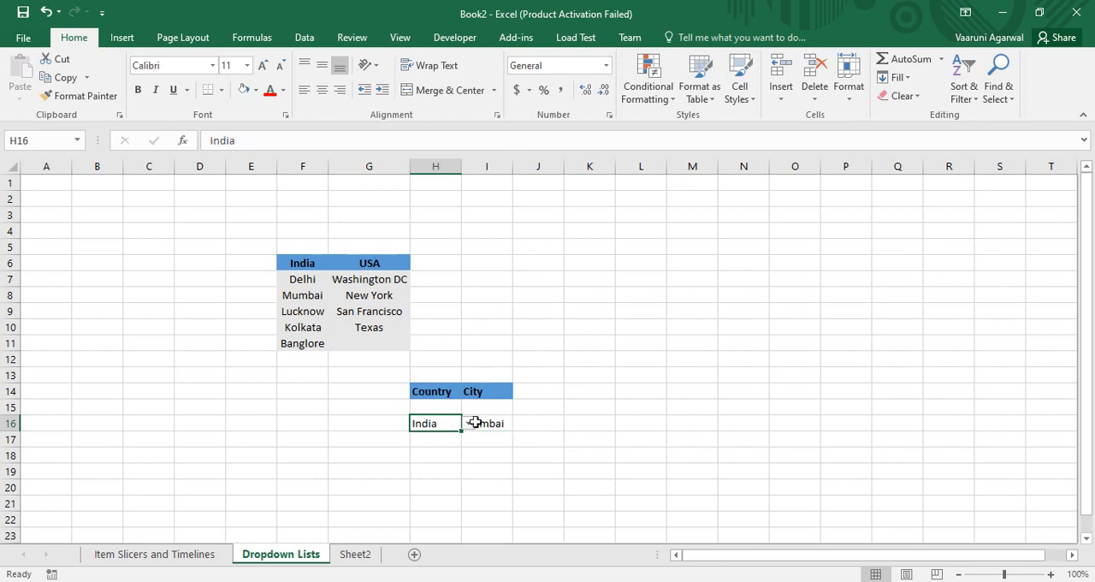
left_click(469, 426)
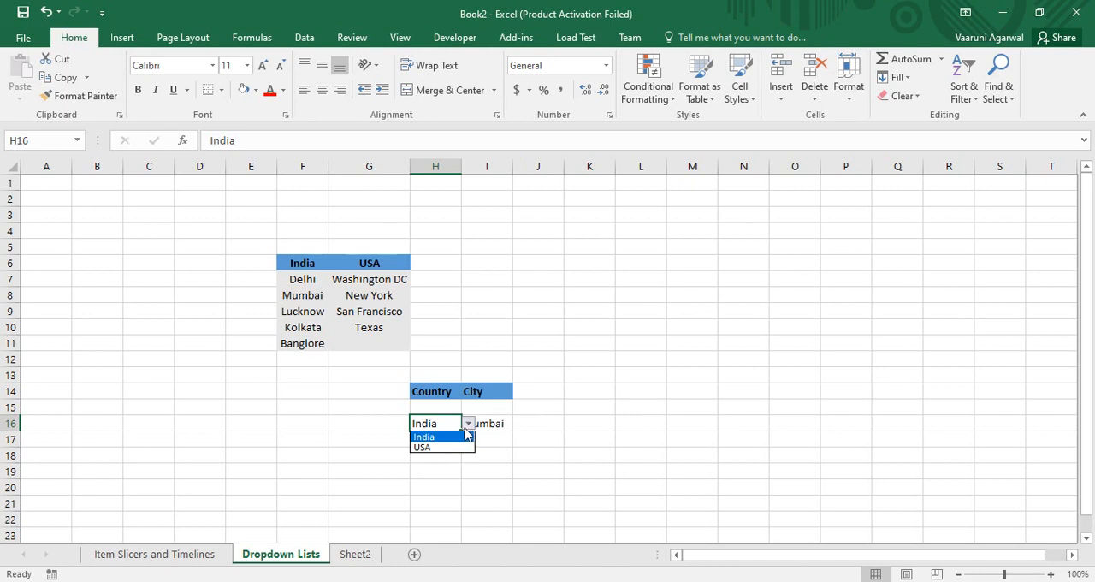
left_click(447, 446)
left_click(489, 425)
left_click(519, 424)
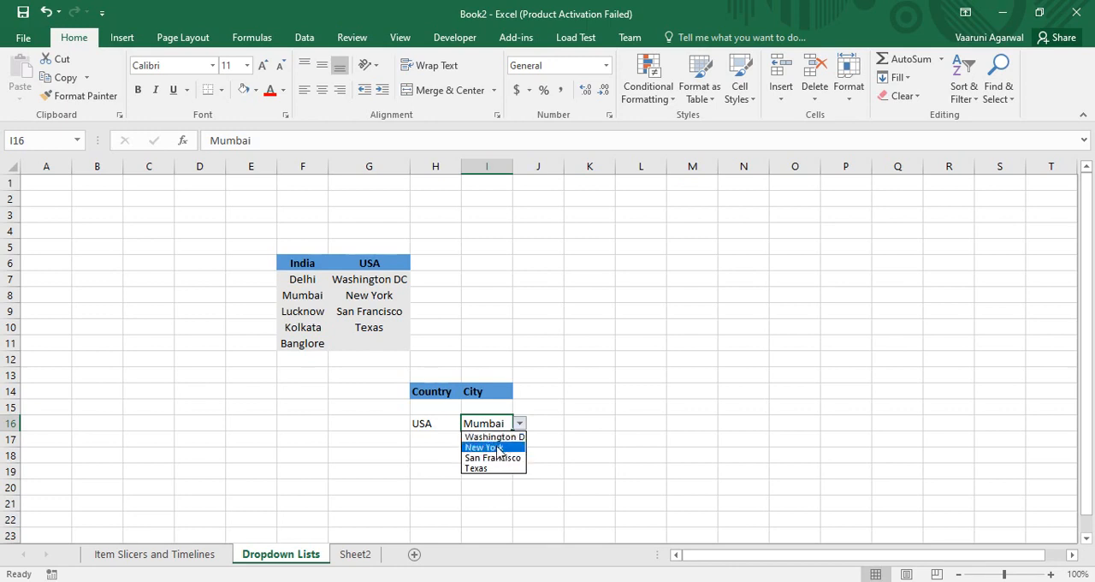
left_click(498, 448)
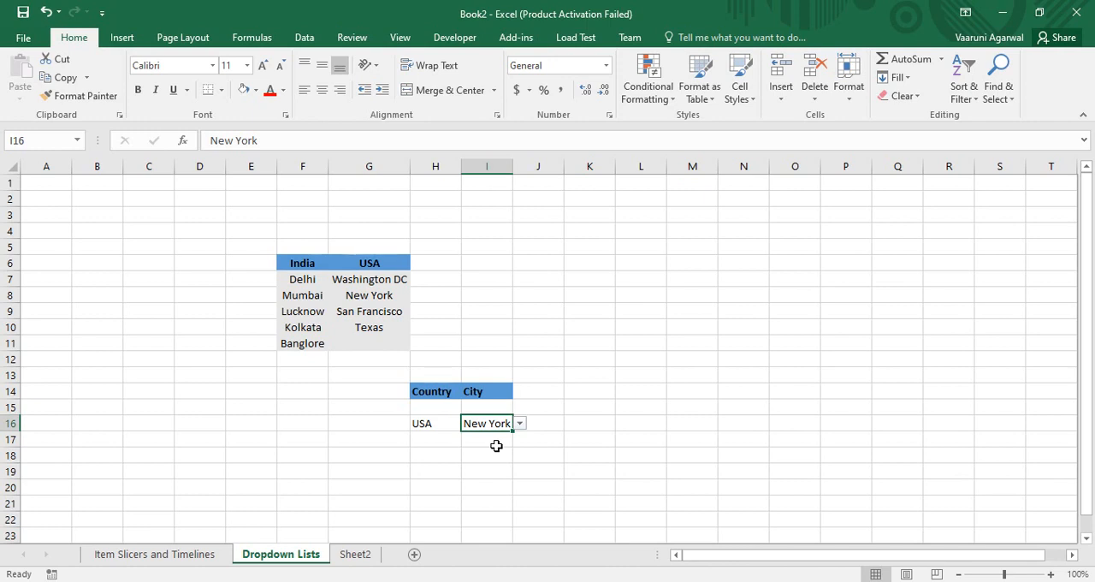
left_click(472, 391)
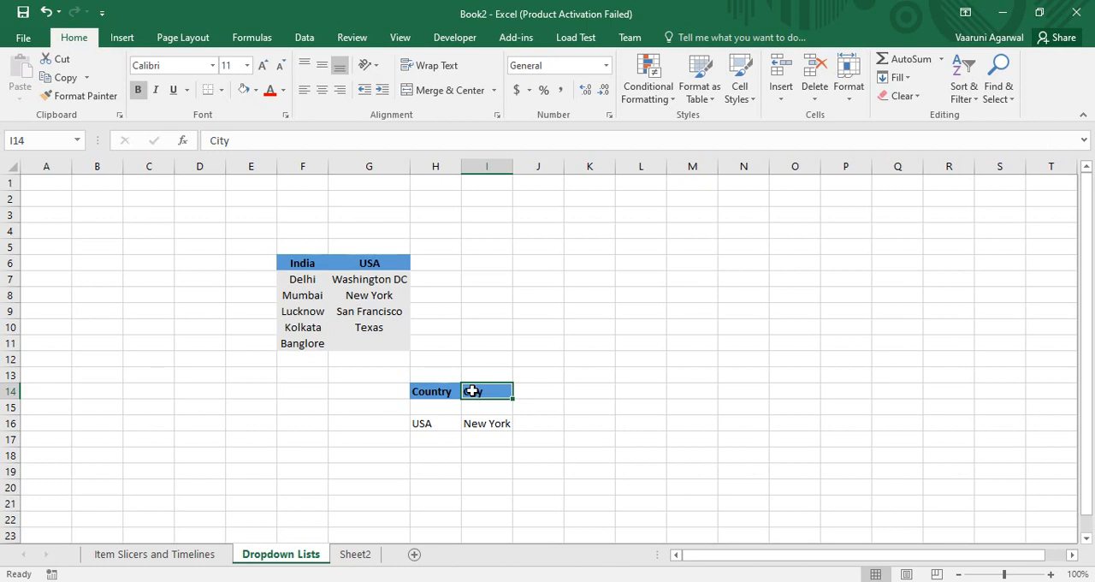
left_click(443, 422)
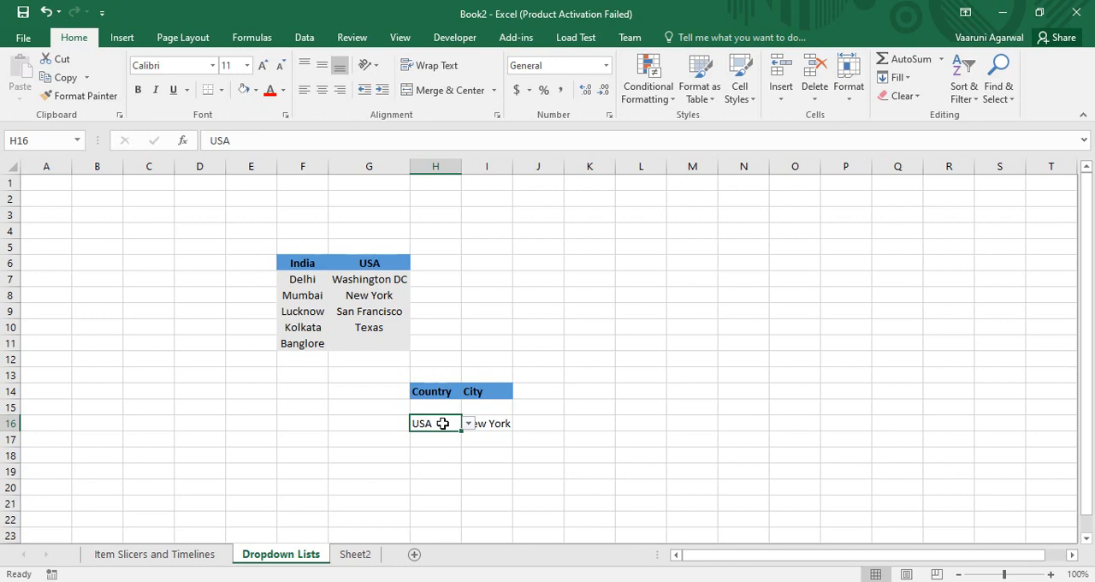
Open Sheet2 and examine the Fruits, Flowers, Berries and Vegetables category lists.
left_click(358, 556)
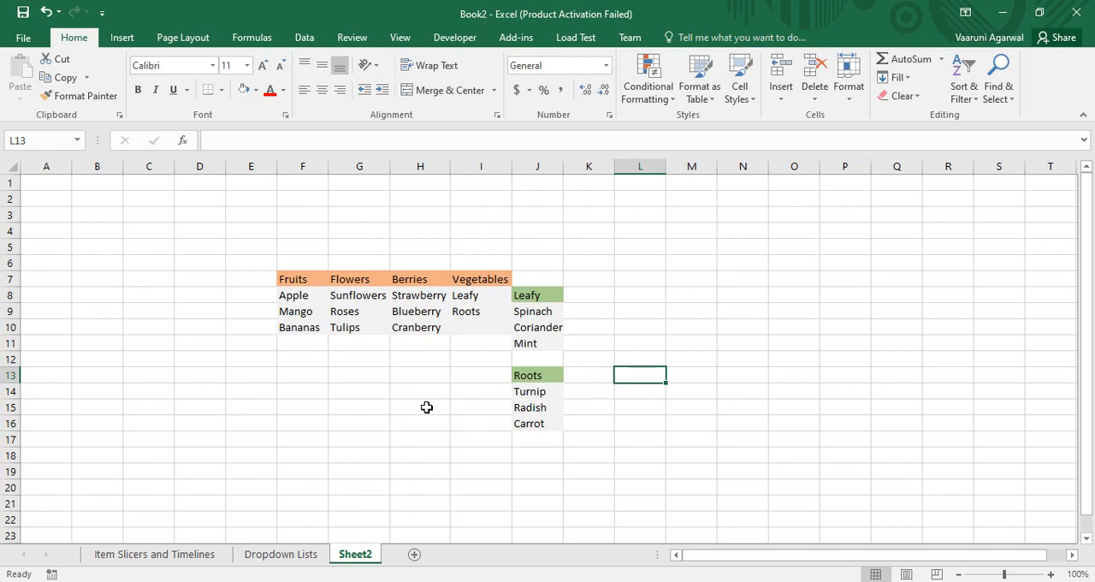
left_click(309, 279)
left_click(306, 296)
left_click(306, 311)
left_click(323, 330)
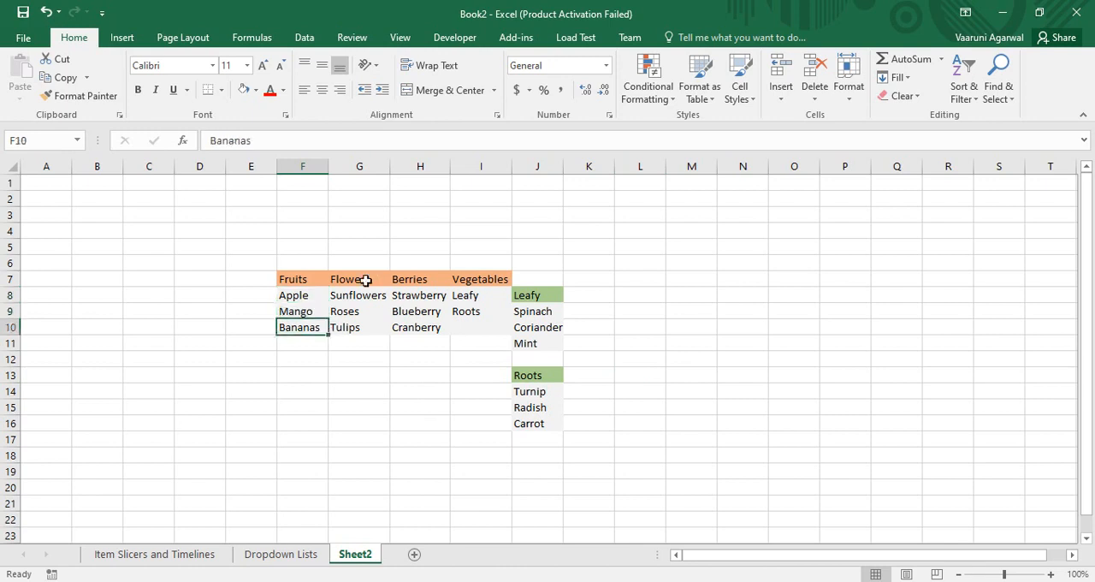
left_click(366, 280)
left_click(423, 281)
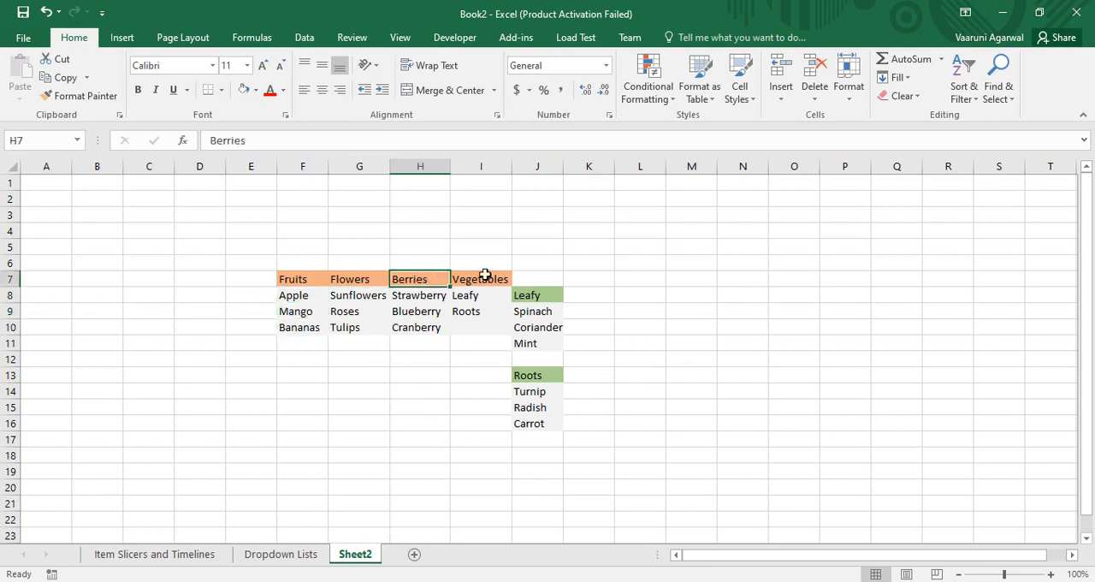
left_click(484, 277)
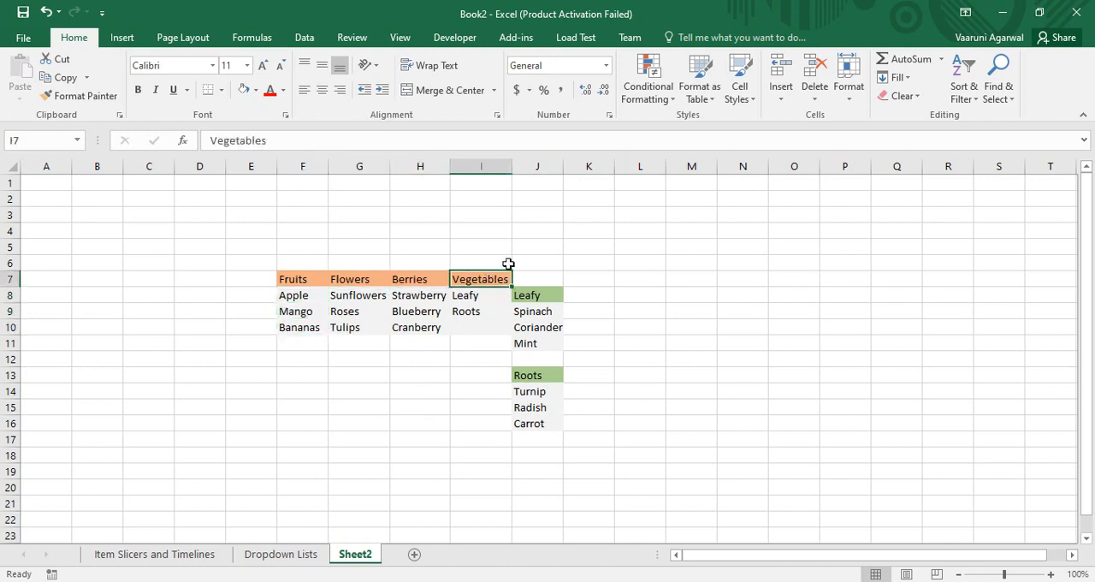
left_click(308, 283)
left_click(355, 282)
left_click(437, 283)
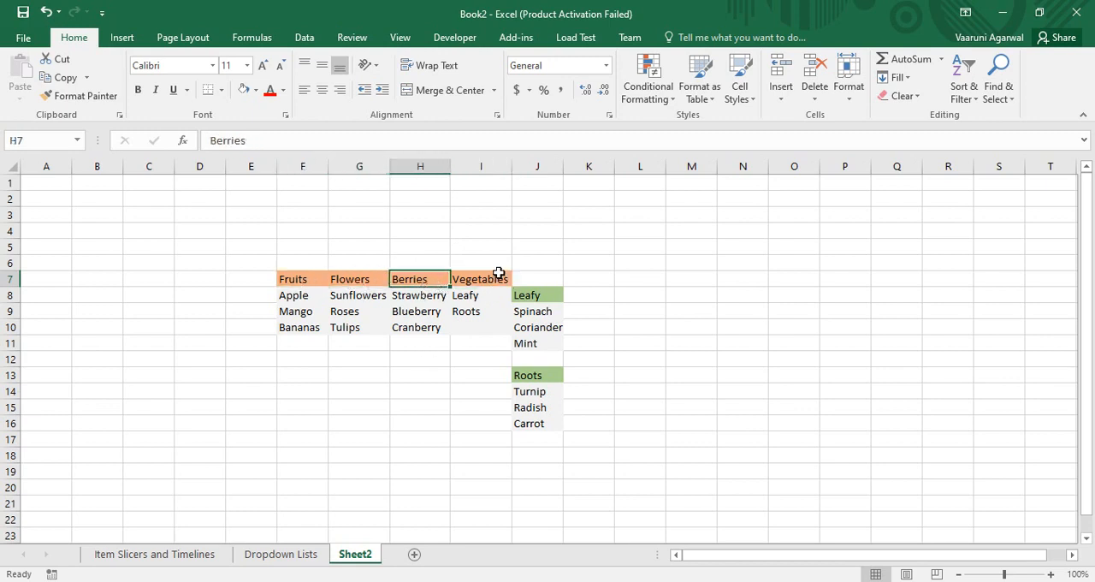
left_click(497, 278)
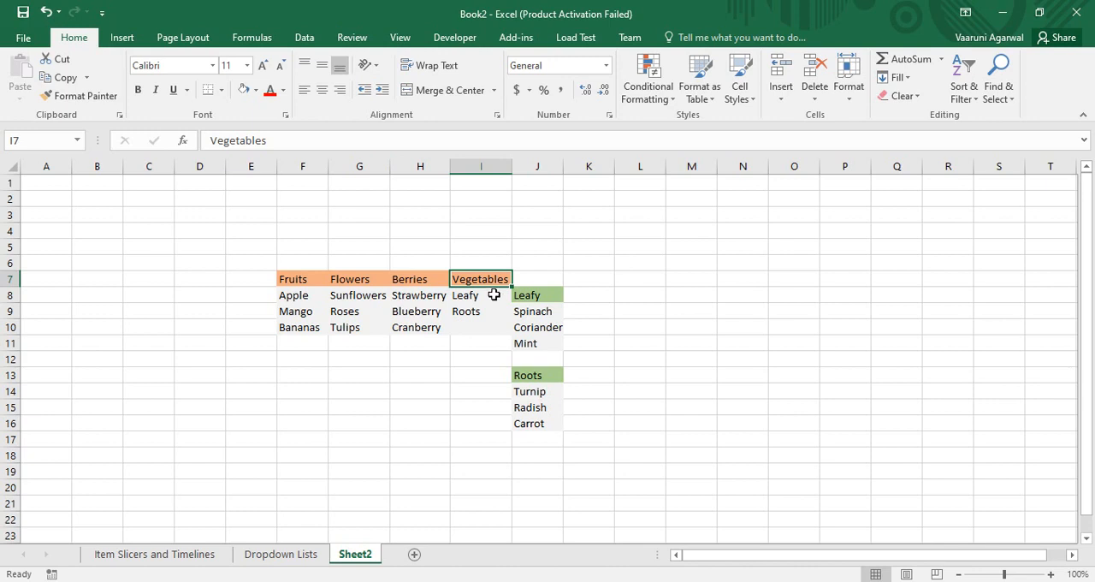
left_click(492, 296)
left_click(484, 314)
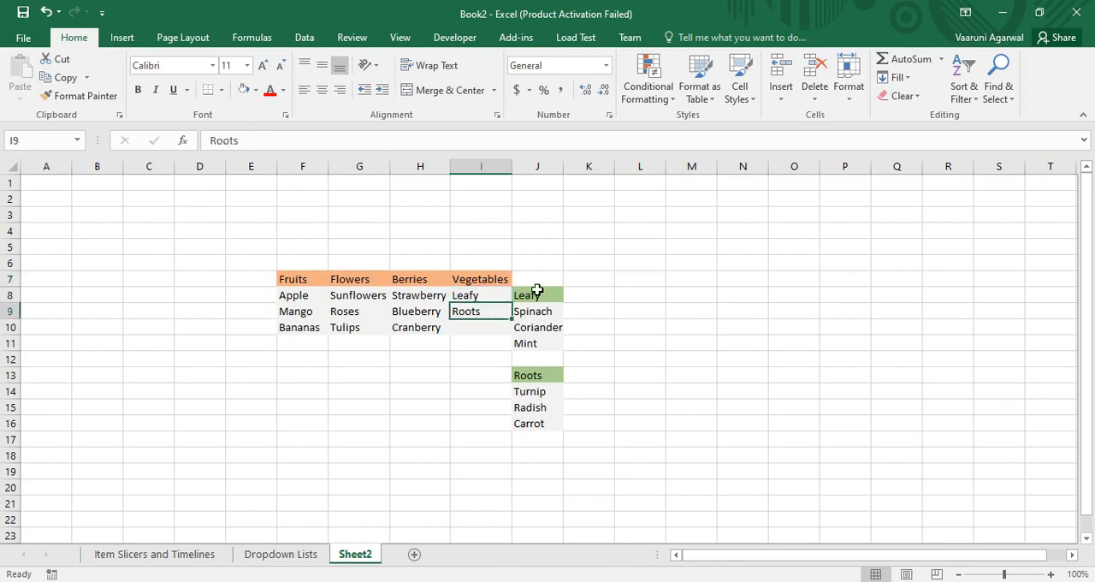
Examine the items in the Leafy and Roots vegetable sub-lists in column J.
left_click(536, 291)
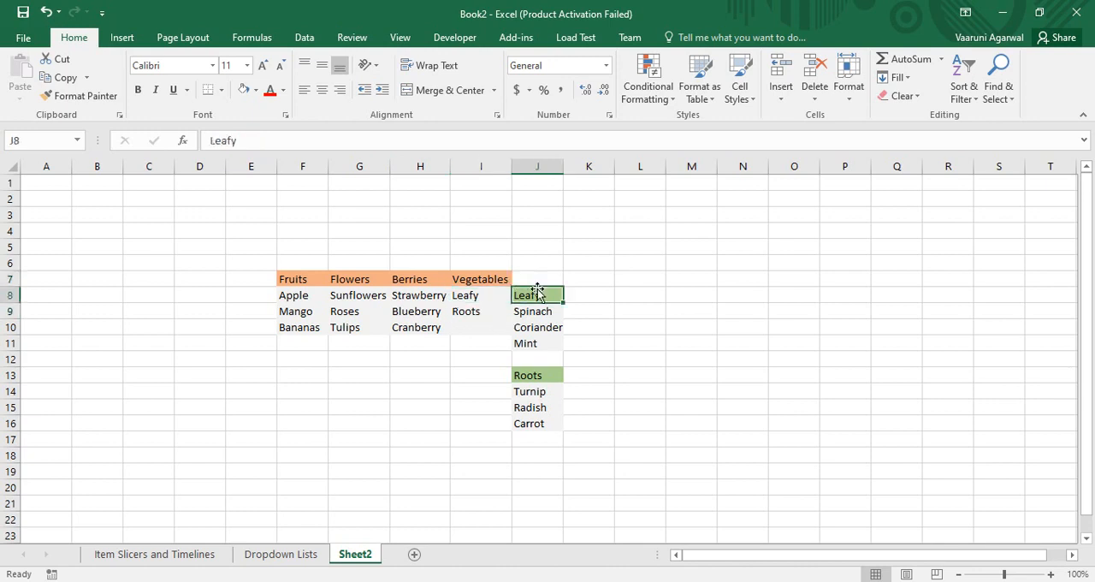
left_click(543, 311)
left_click(545, 333)
left_click(527, 347)
left_click(544, 301)
left_click(545, 327)
left_click(539, 354)
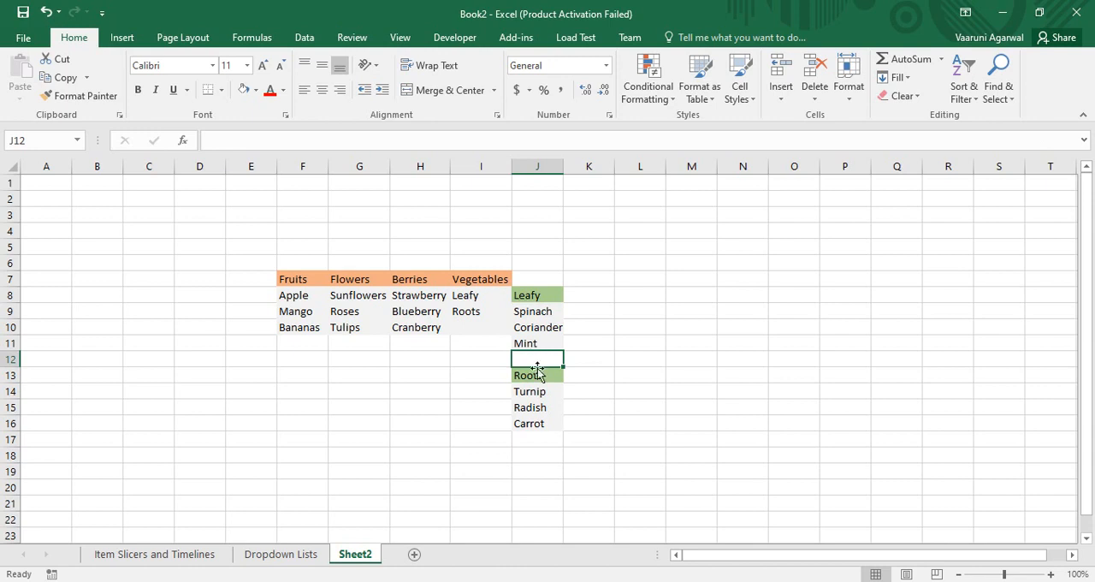
left_click(534, 391)
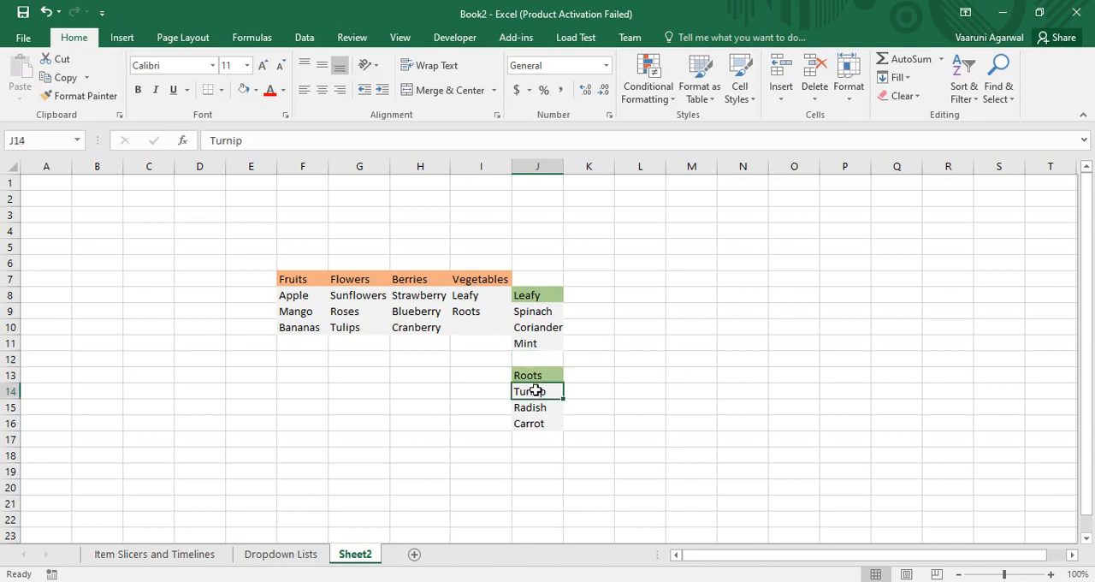
left_click(543, 408)
left_click(540, 422)
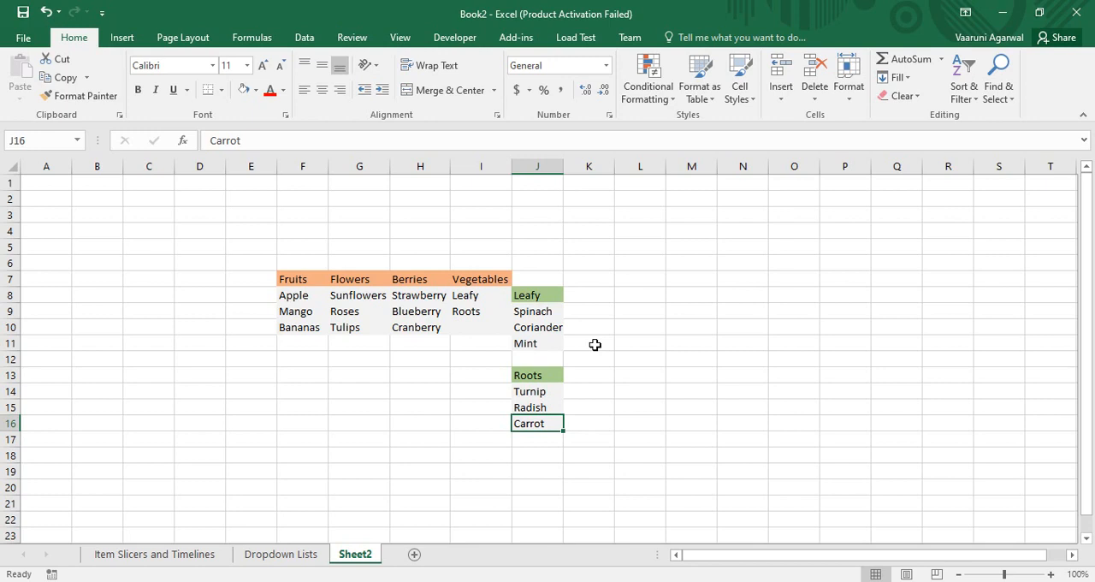
Enter the headings Cat1, Cat2 and Final in cells M9 to O9.
left_click(708, 310)
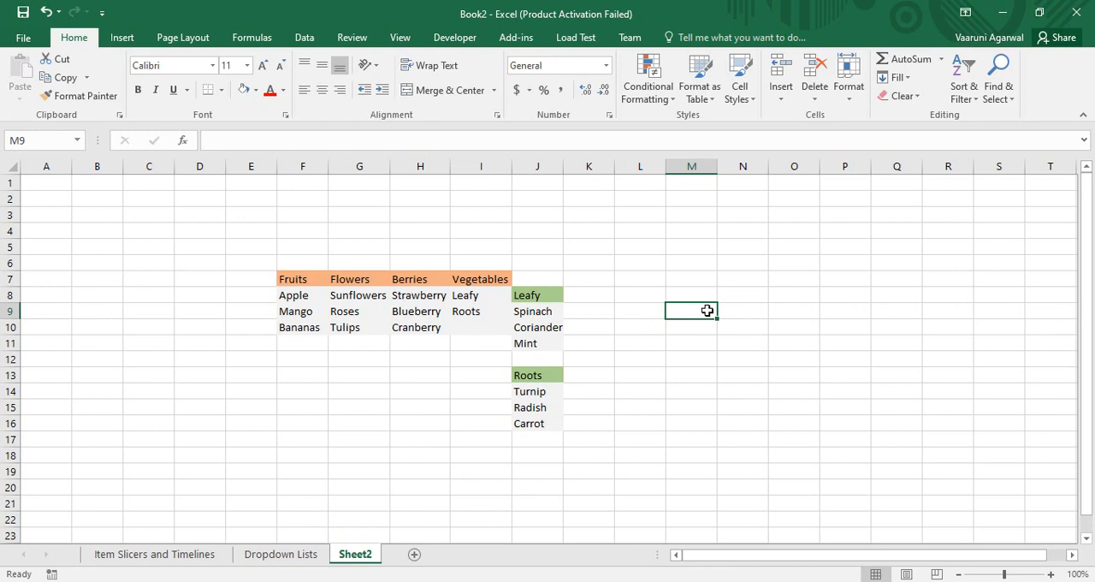
type("Cat1")
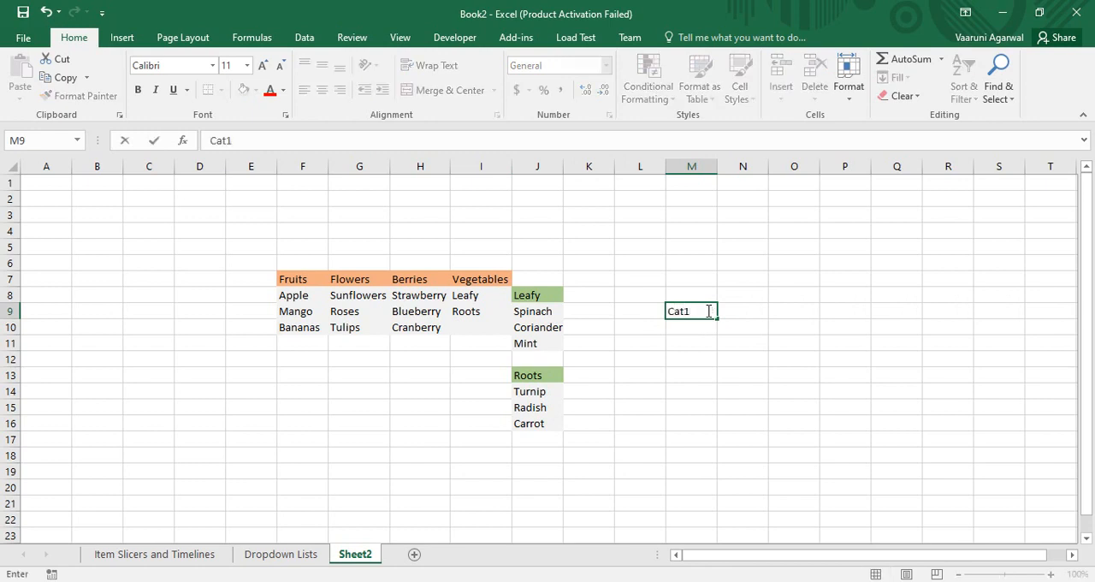
key("Tab")
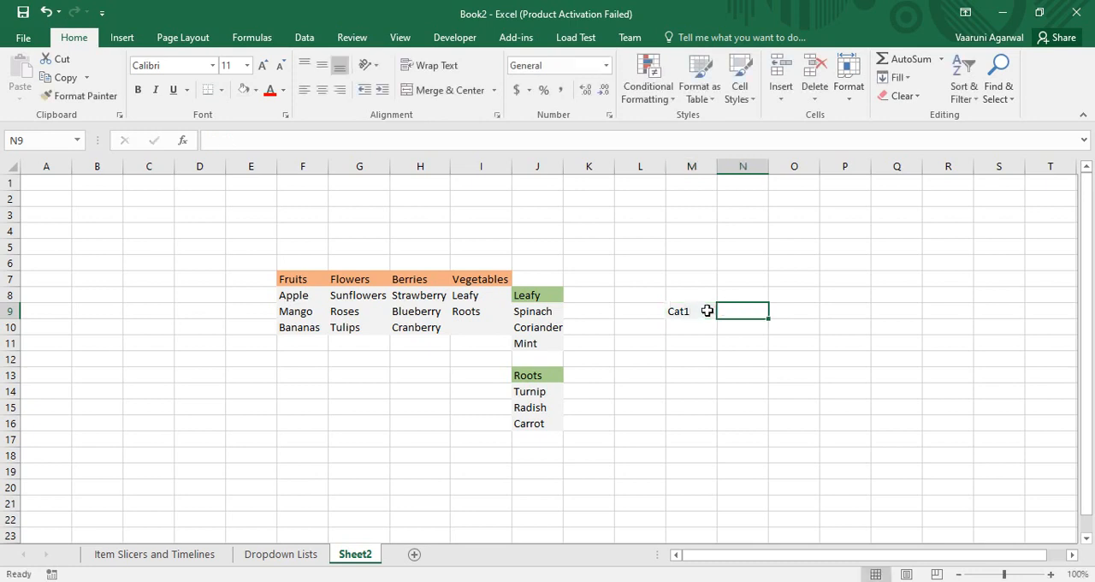
type("Cat2")
key("Tab")
type("Fina")
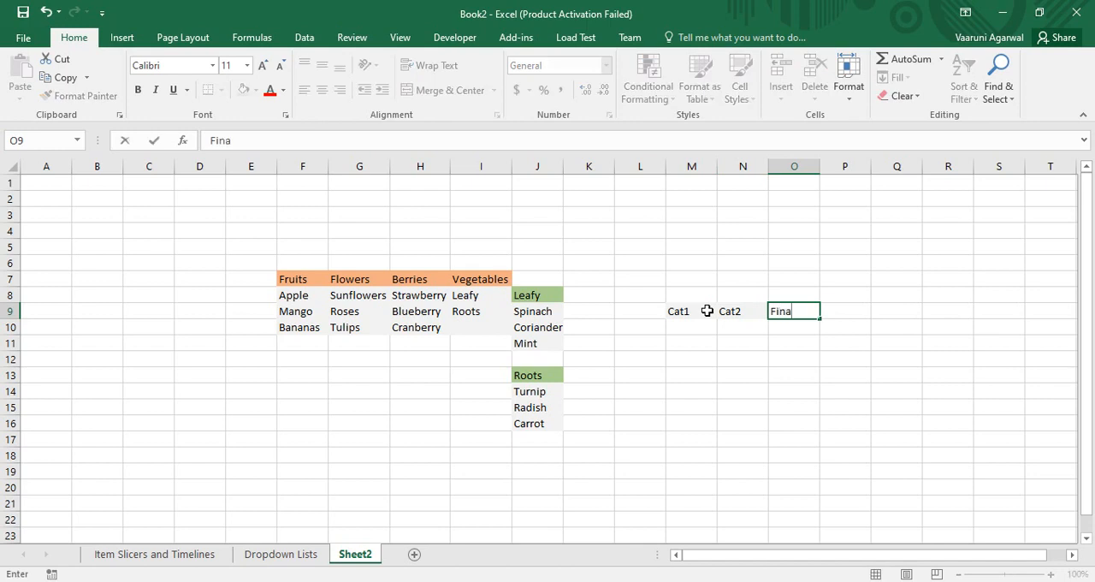
type("l")
key("Return")
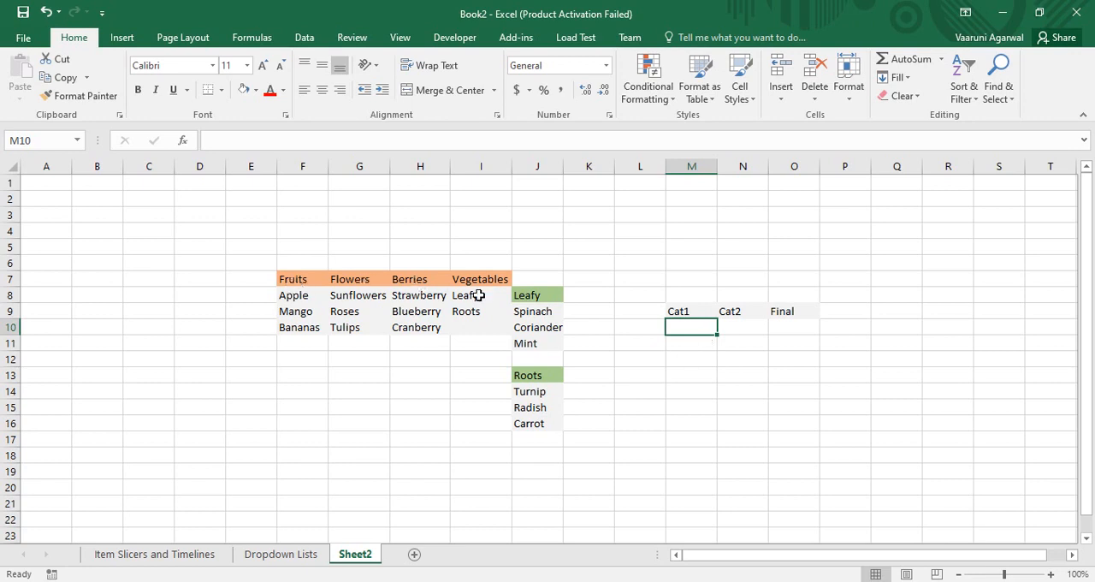
left_click(743, 329)
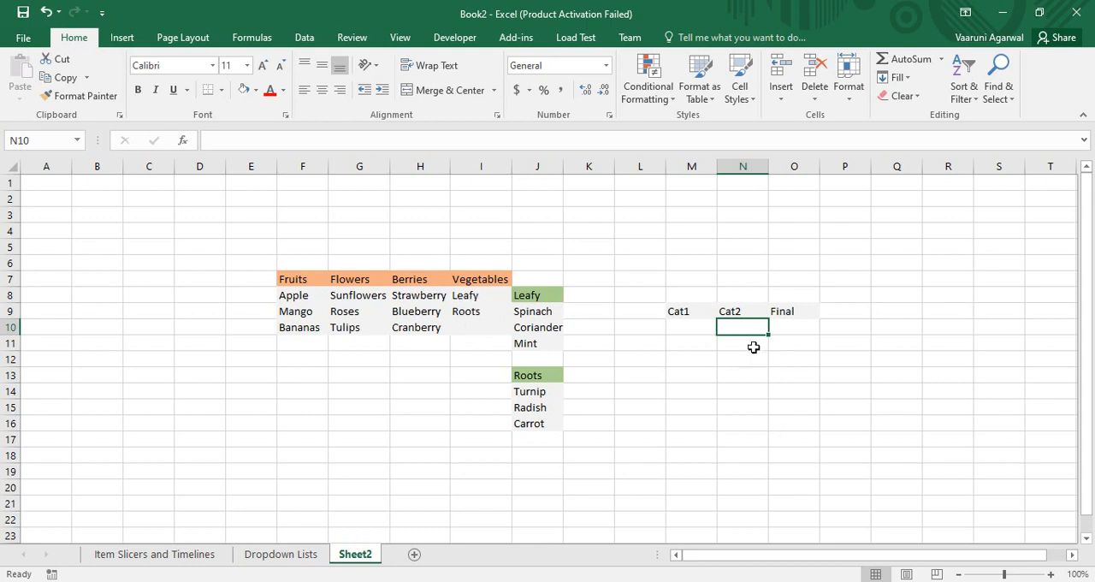
left_click(790, 332)
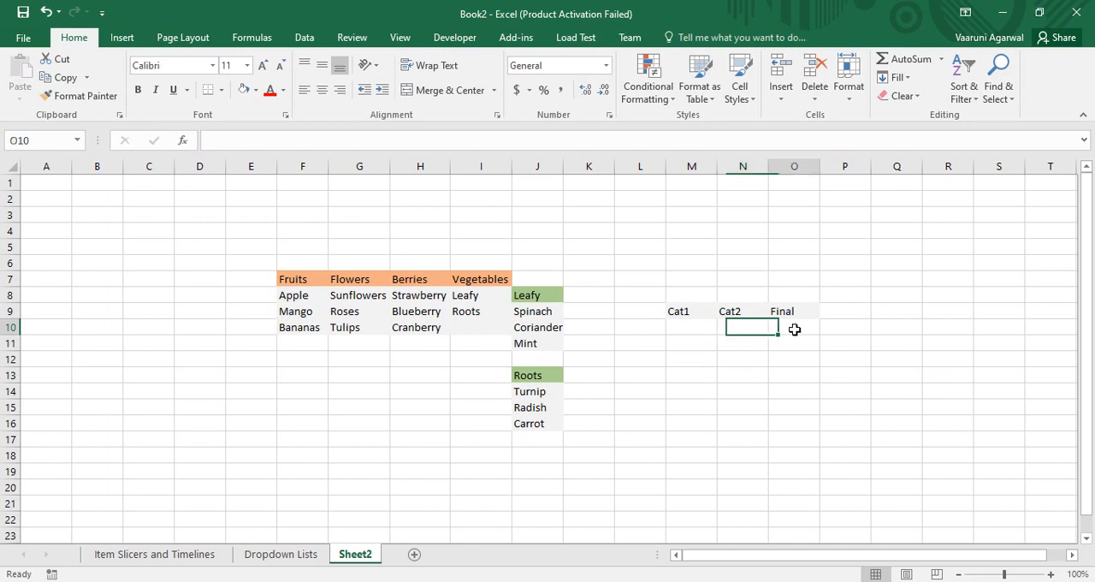
left_click(677, 325)
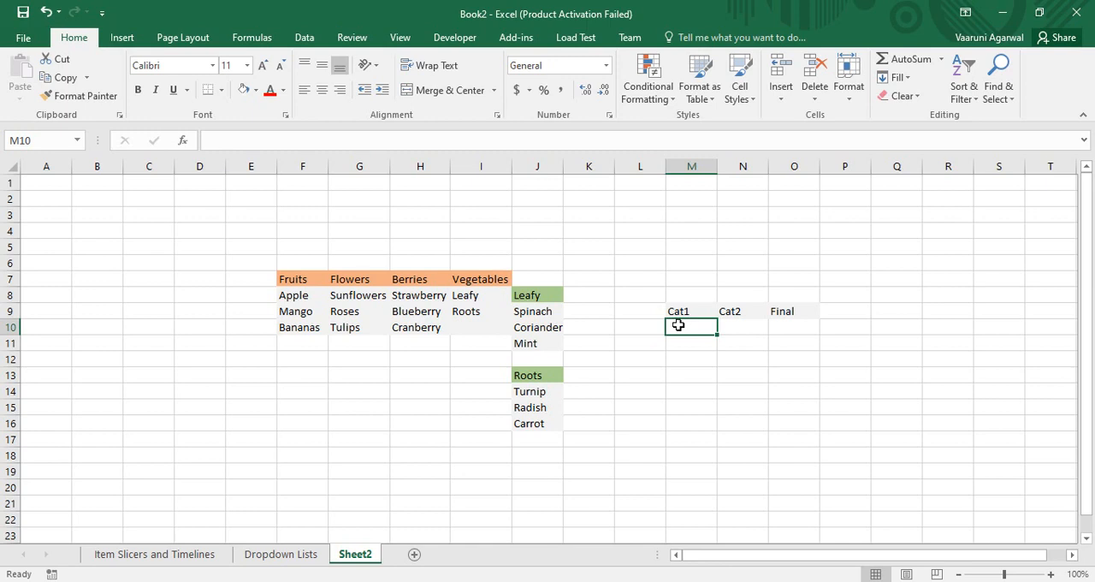
Create named ranges for Fruits, Flowers and Berries from F7:H10, using only the top row as names.
left_click_drag(293, 281, 416, 330)
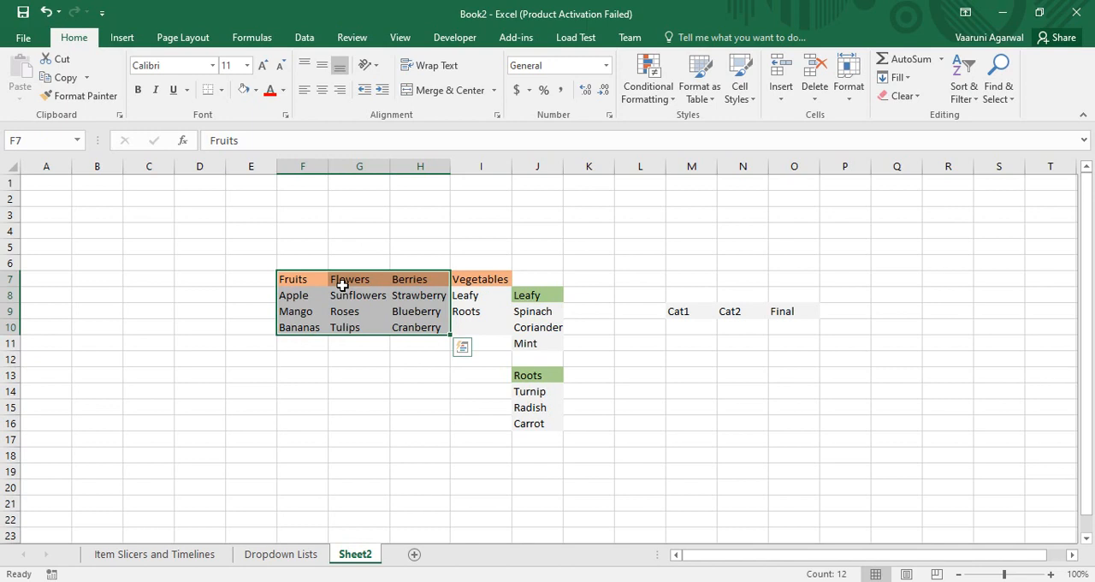
left_click(313, 41)
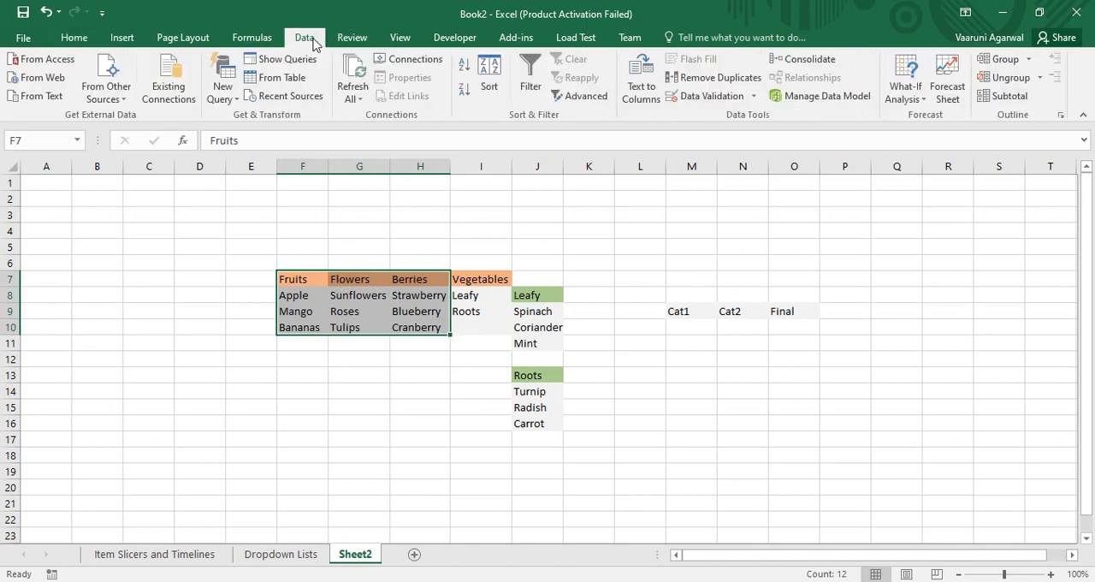
left_click(253, 39)
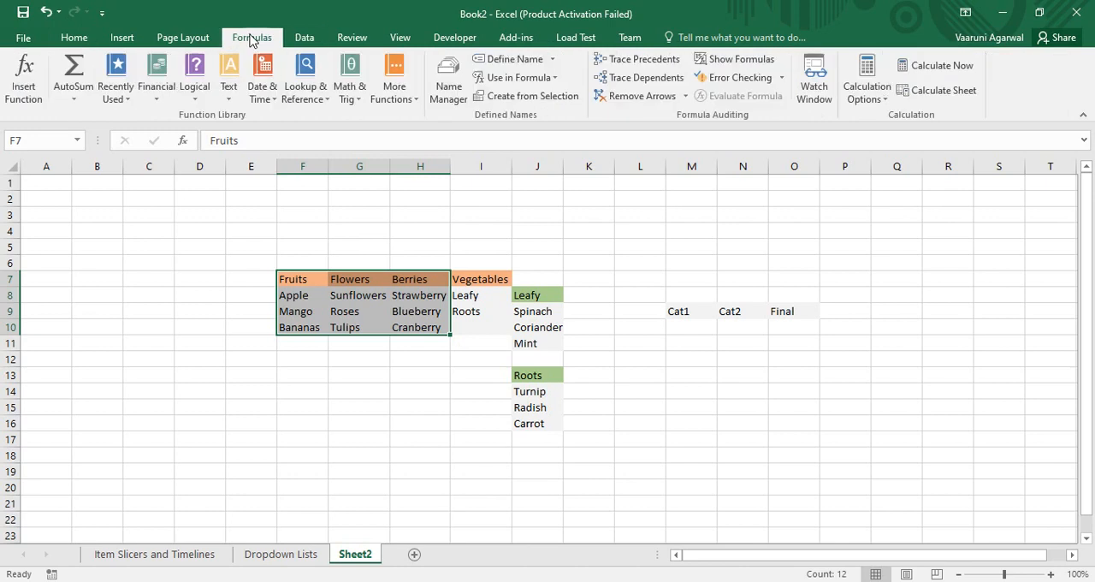
left_click(519, 97)
left_click(419, 157)
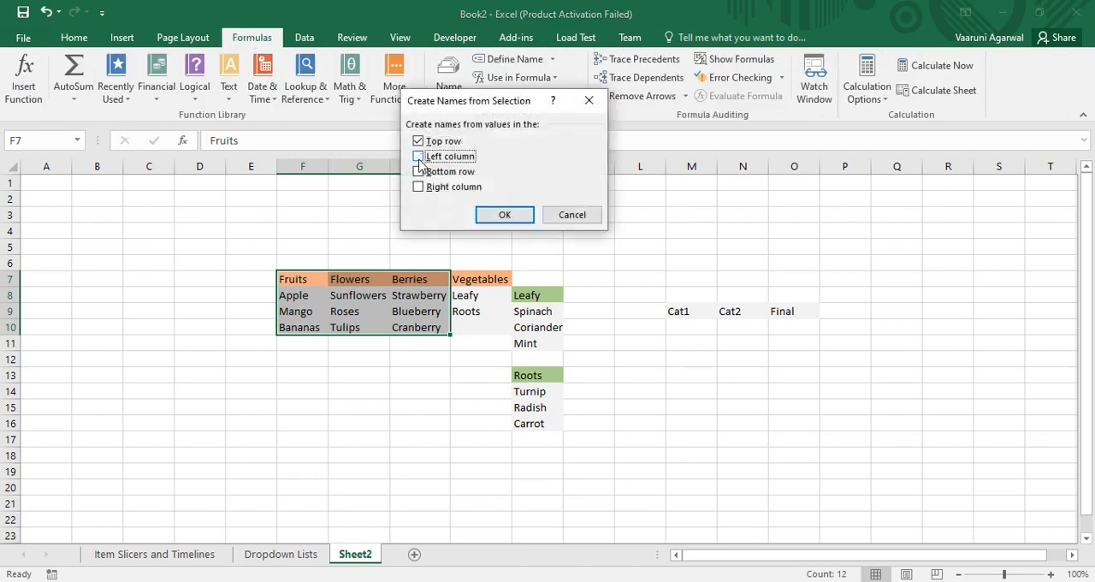
left_click(504, 214)
left_click(416, 218)
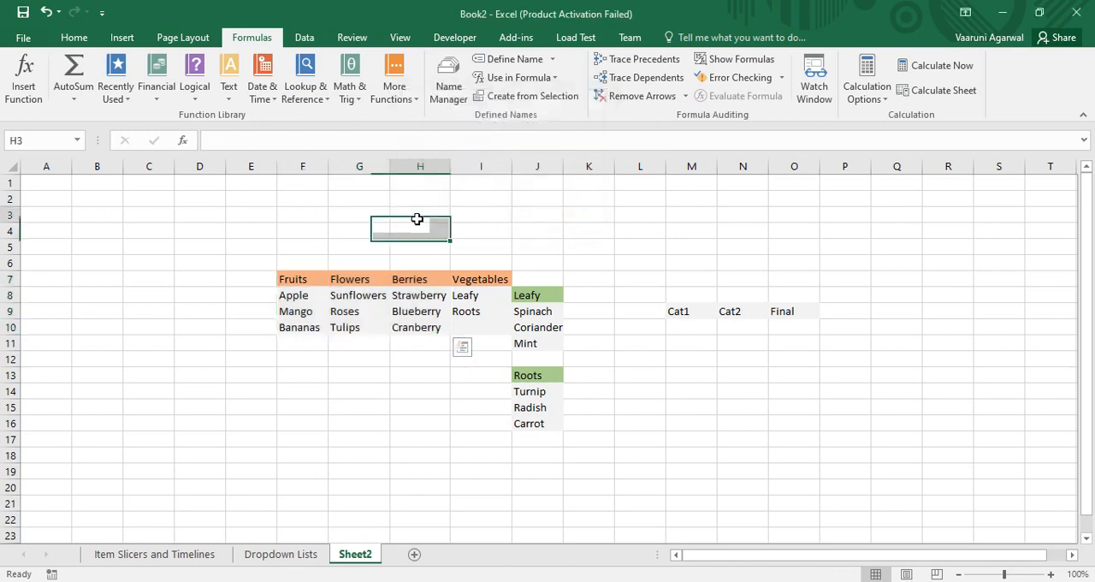
left_click(308, 295)
left_click(77, 140)
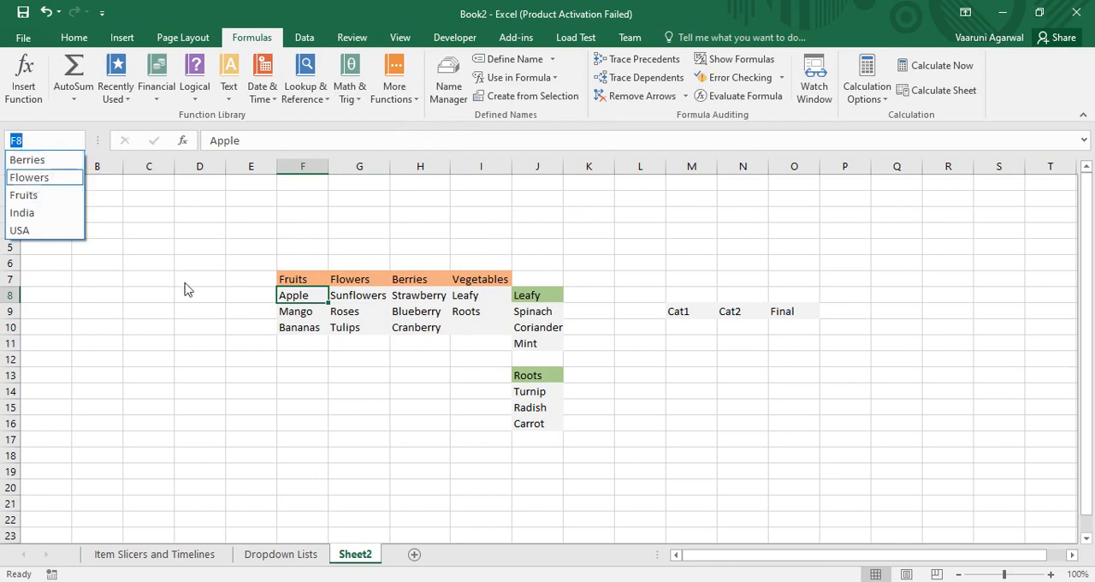
left_click(411, 399)
Name the range I8:I9 as Vegetables and check it in the list of defined names.
left_click_drag(473, 295, 484, 310)
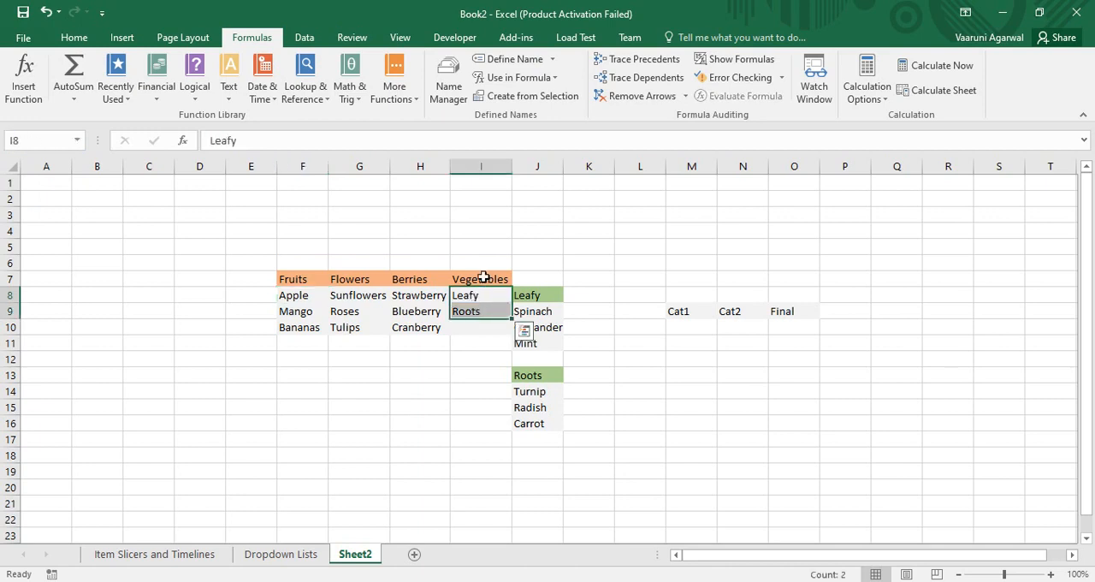
left_click(36, 141)
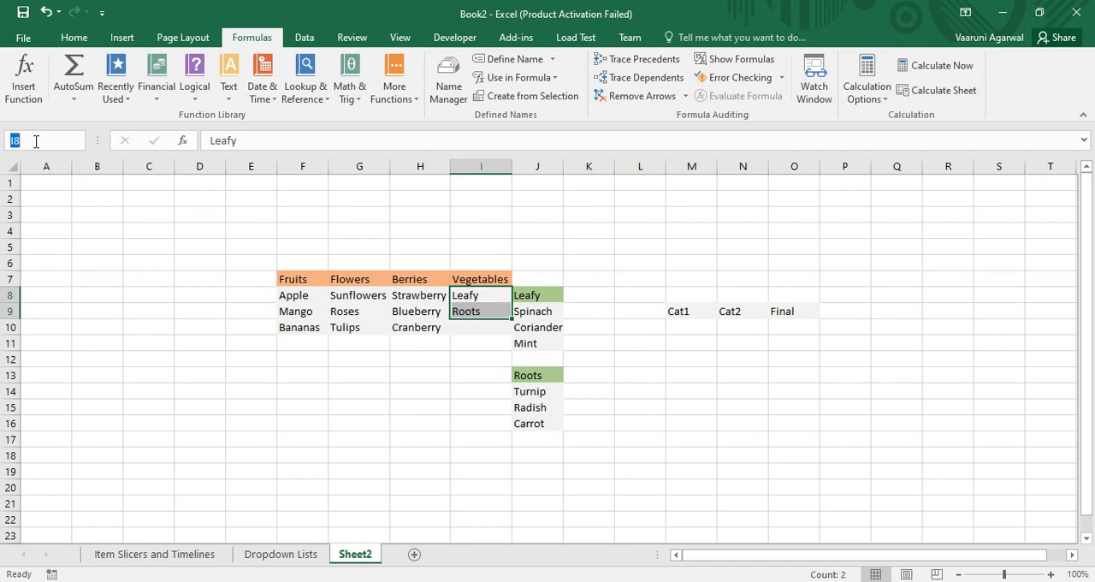
type("Vegetables")
key("Return")
left_click(141, 203)
left_click(474, 296)
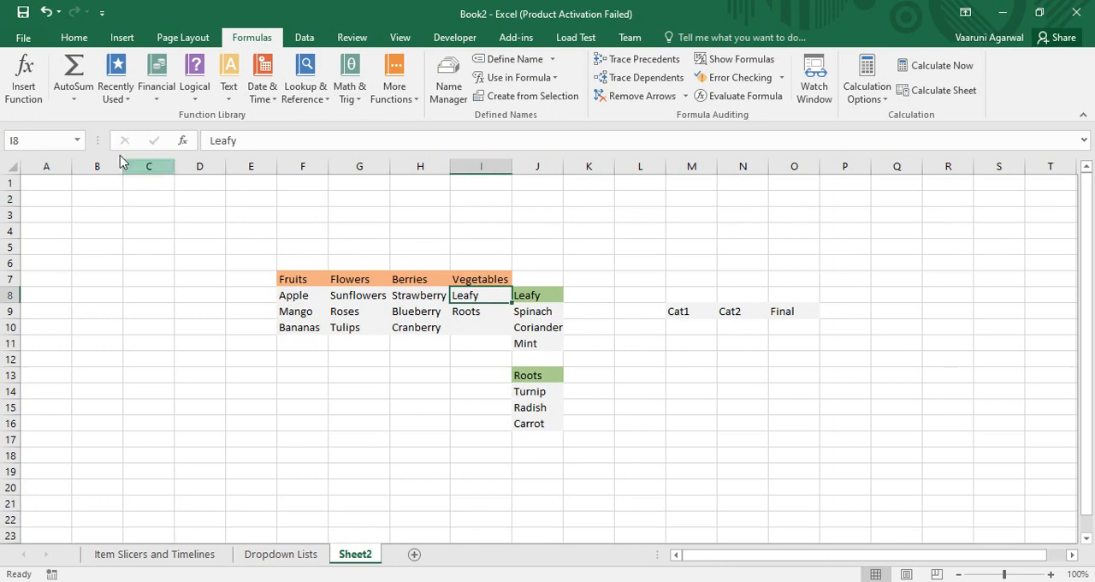
left_click(78, 142)
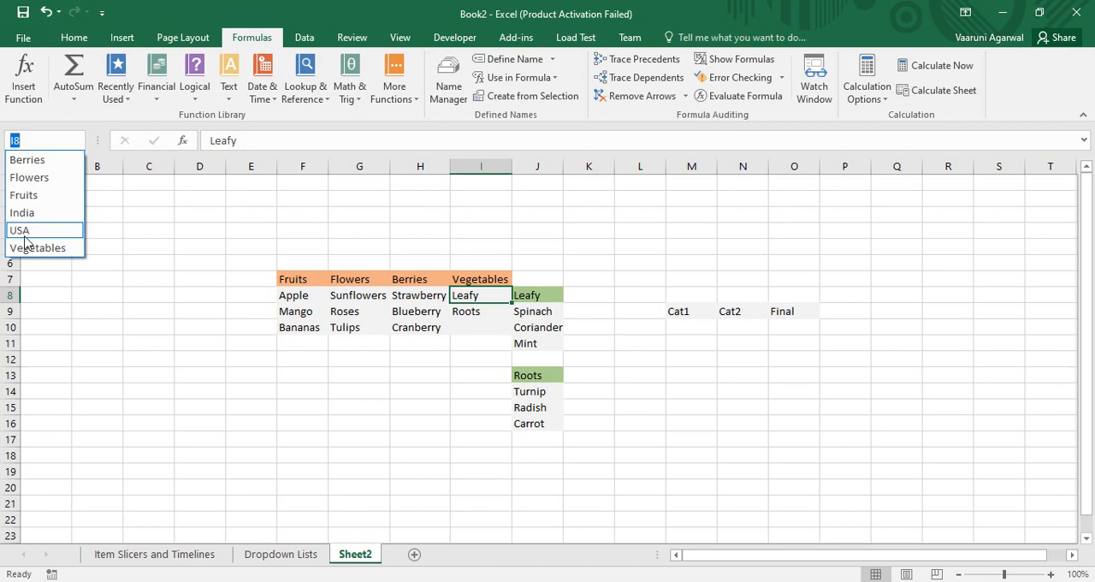
left_click(561, 334)
Name the range J9:J11, holding Spinach, Coriander and Mint, as Leafy.
left_click_drag(552, 313, 539, 346)
left_click(62, 140)
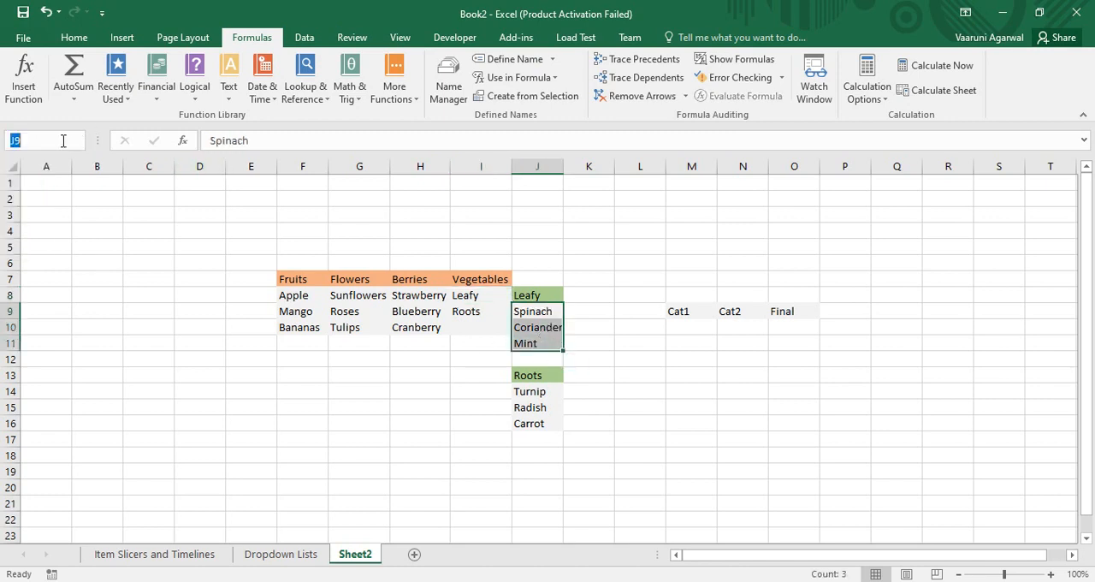
type("Leafy")
key("Return")
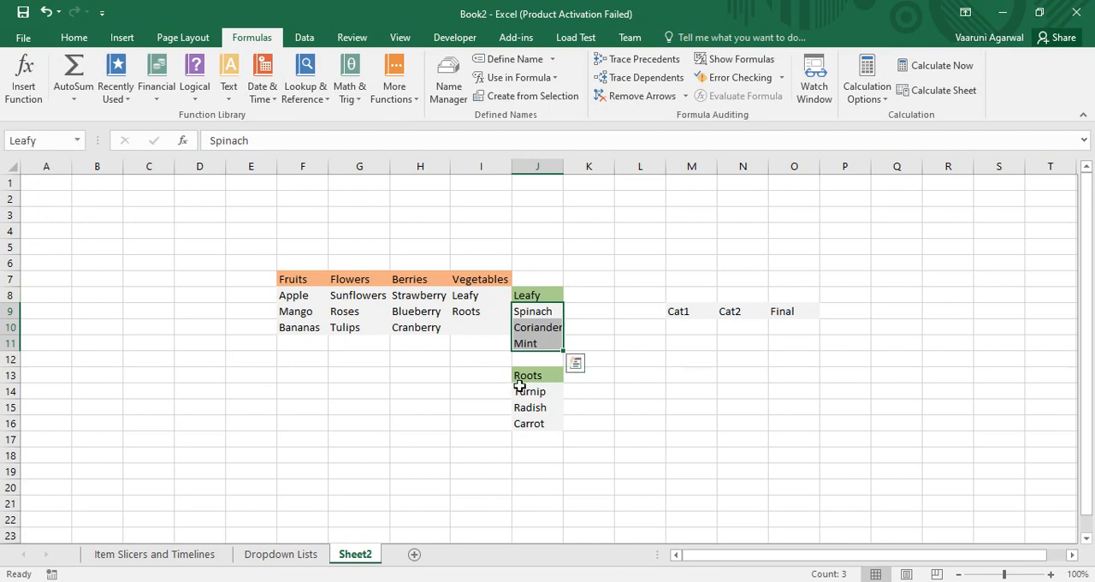
Name the range J14:J16 as Roots and check it in the list of defined names.
left_click(531, 391)
left_click_drag(531, 391, 540, 420)
left_click(634, 377)
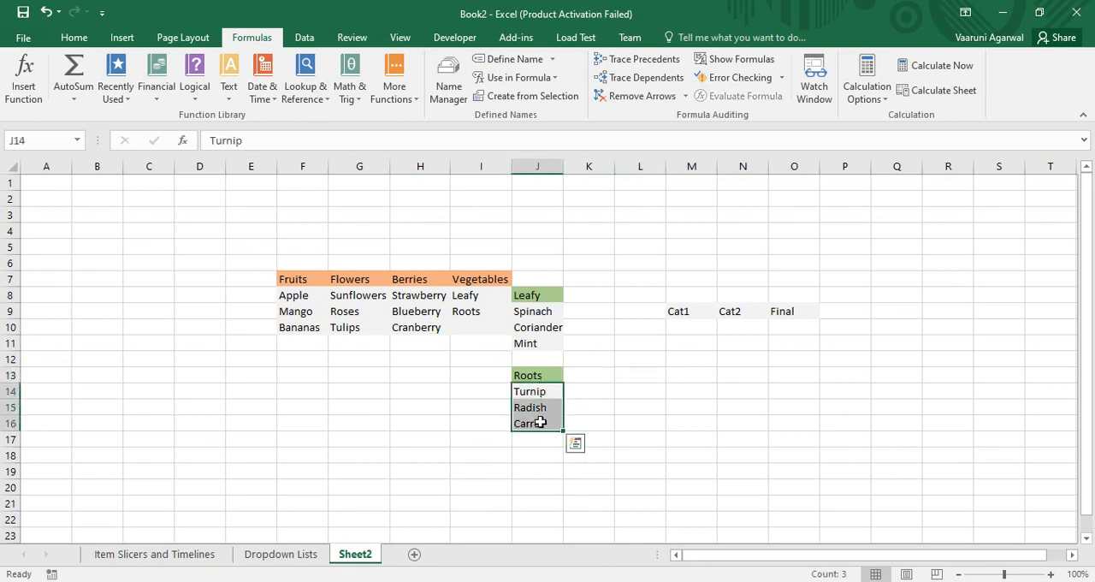
left_click(39, 142)
type("R")
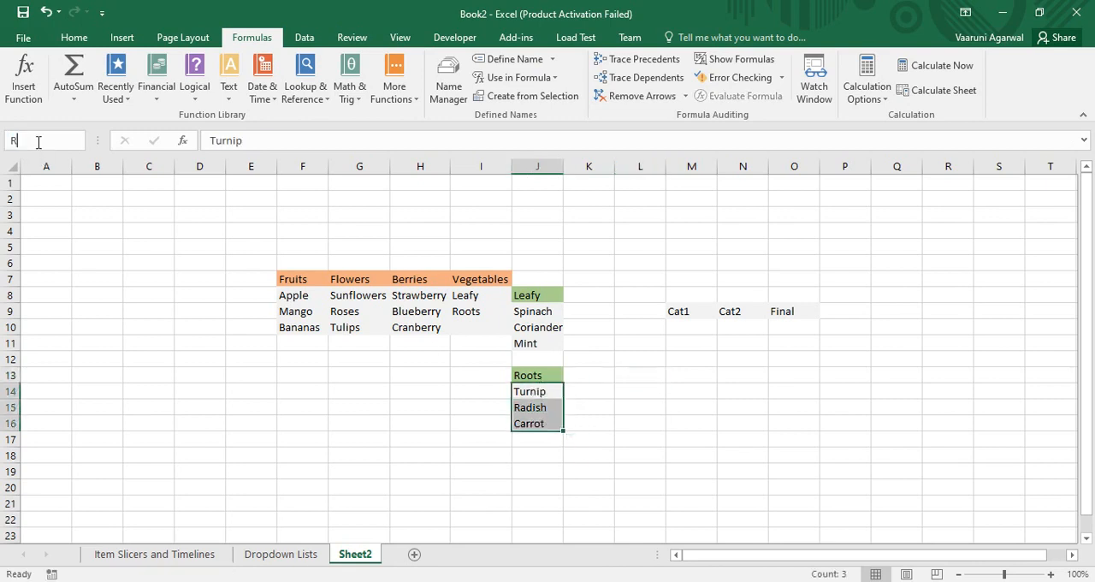
type("oots")
key("Return")
left_click(78, 142)
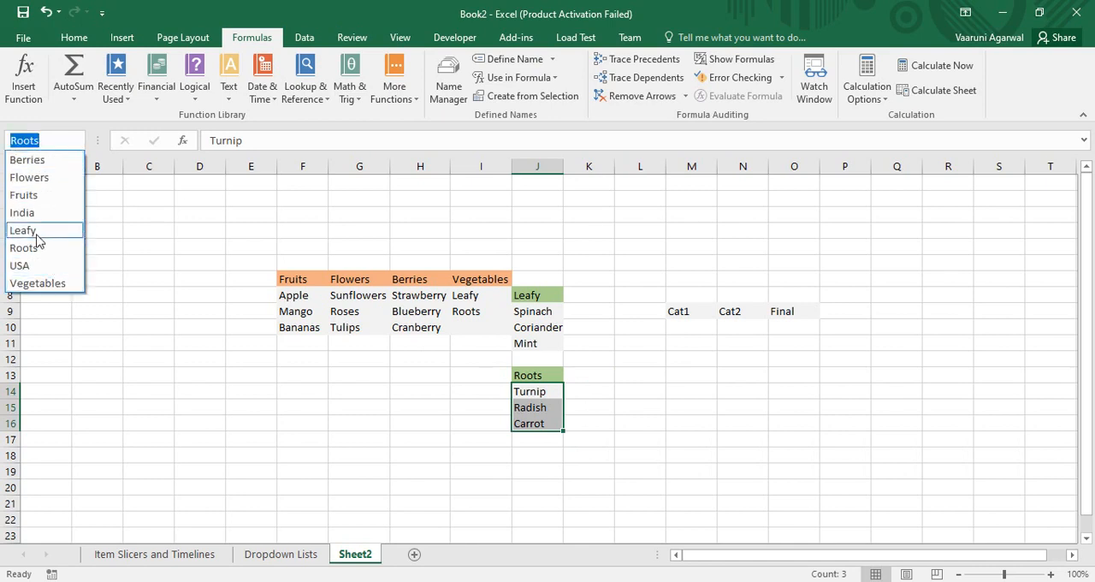
left_click(646, 355)
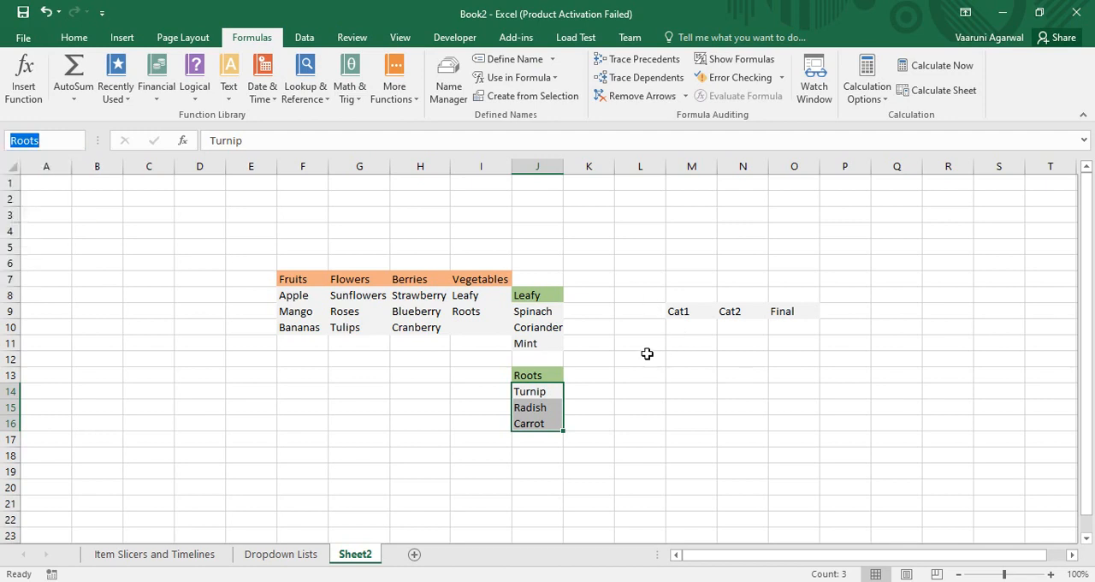
left_click(645, 355)
Add a List data validation to Cat1 cell M10 with the category headings =$F$7:$I$7 as its source.
left_click(691, 334)
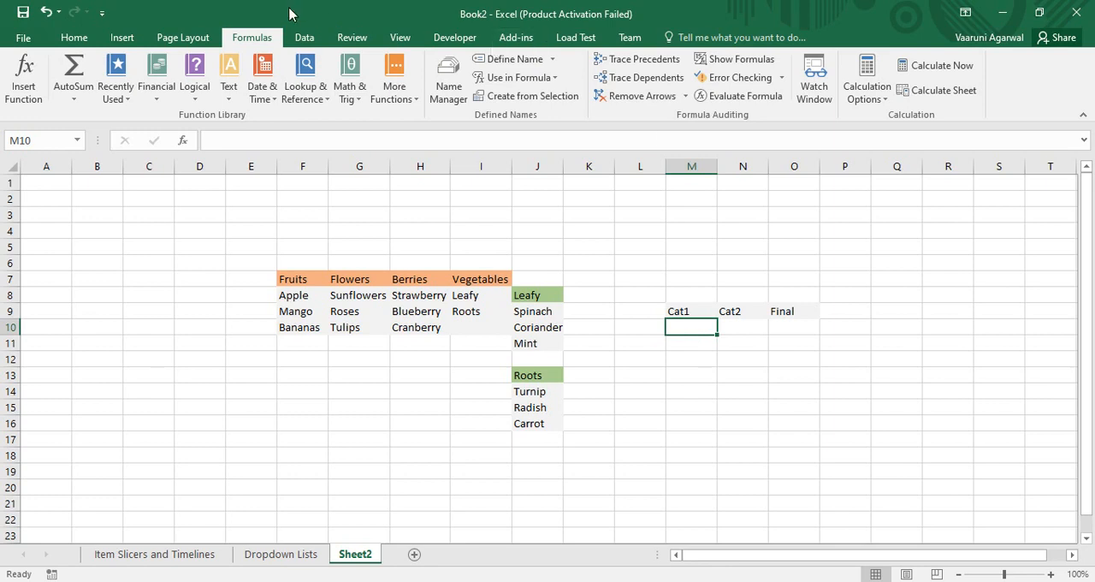
left_click(305, 37)
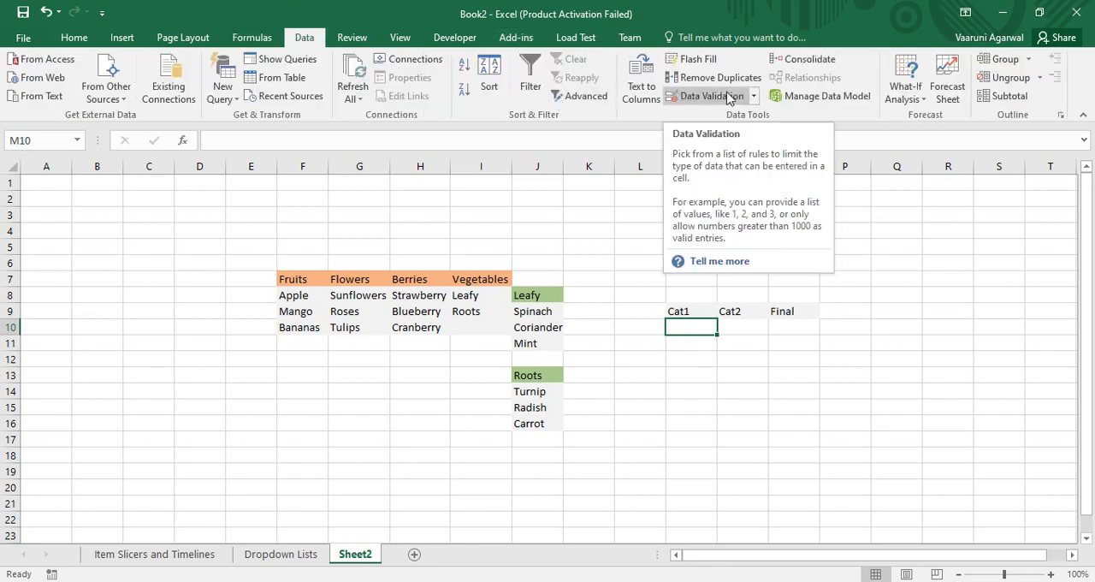
left_click(751, 99)
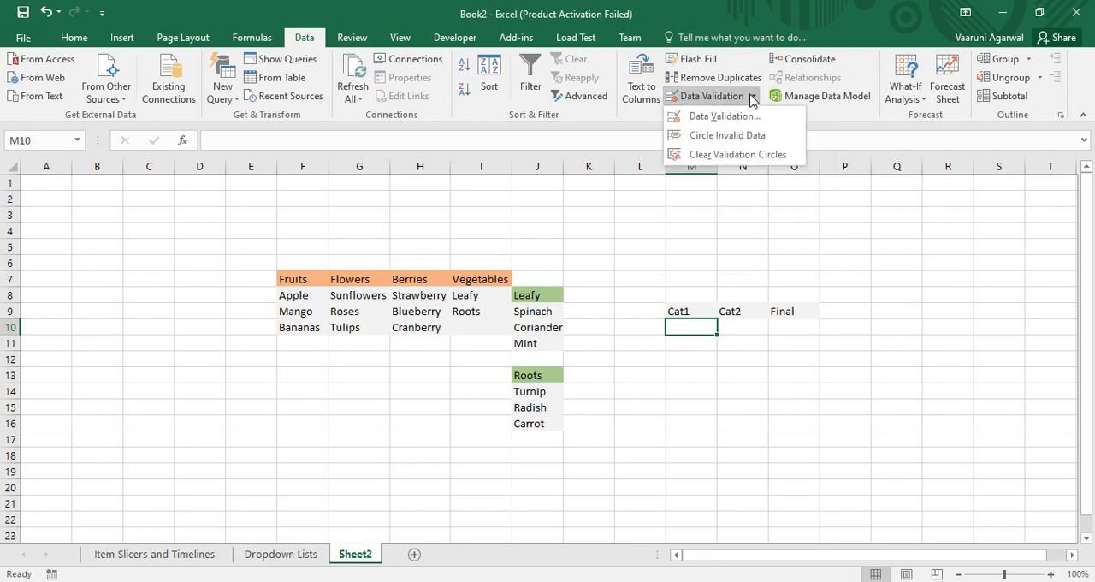
left_click(706, 100)
left_click_drag(513, 49, 558, 6)
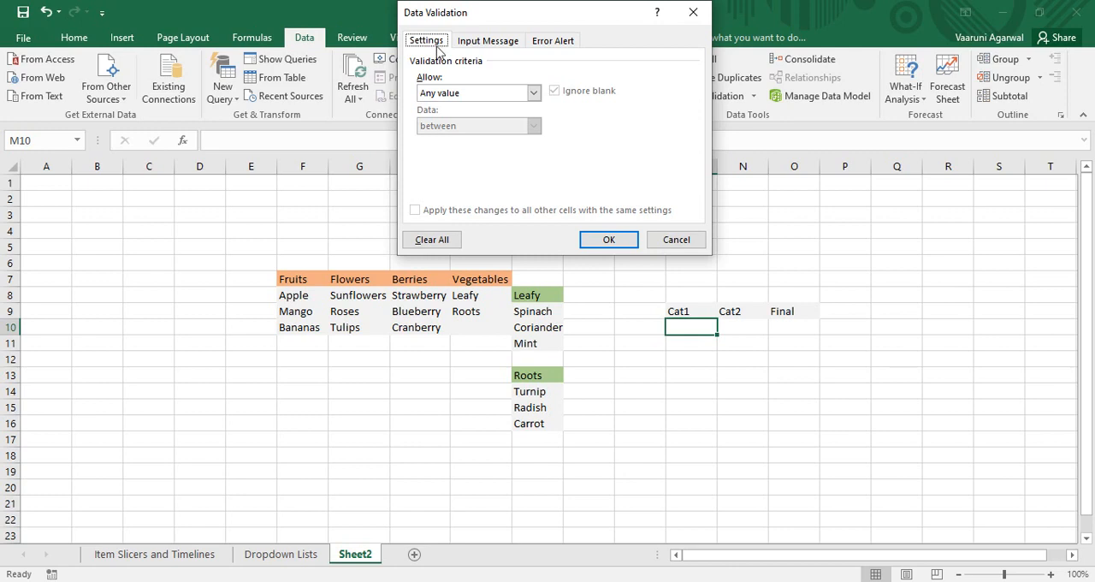
left_click(533, 92)
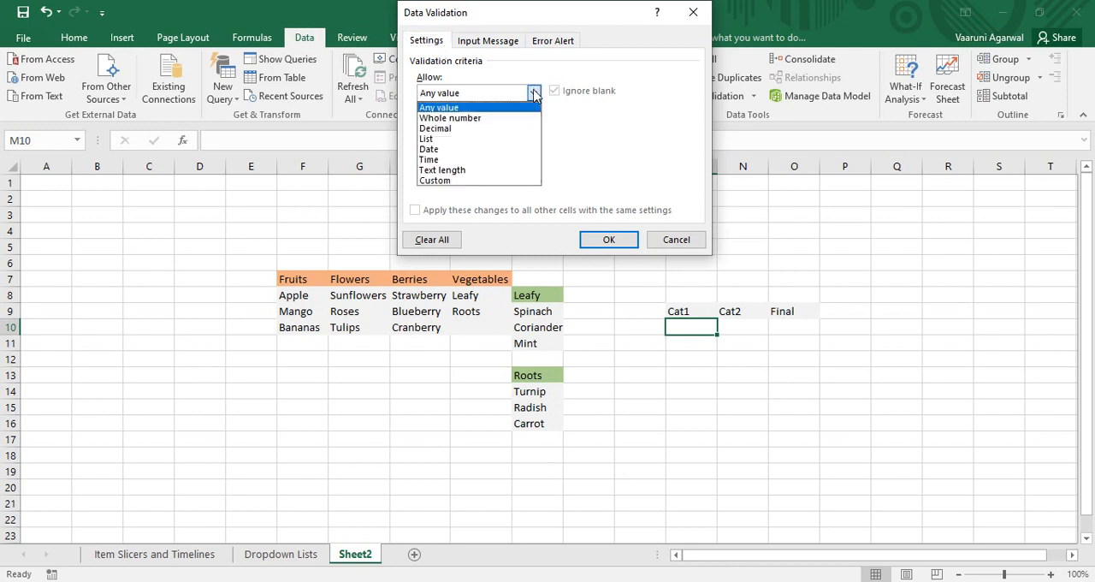
left_click(434, 139)
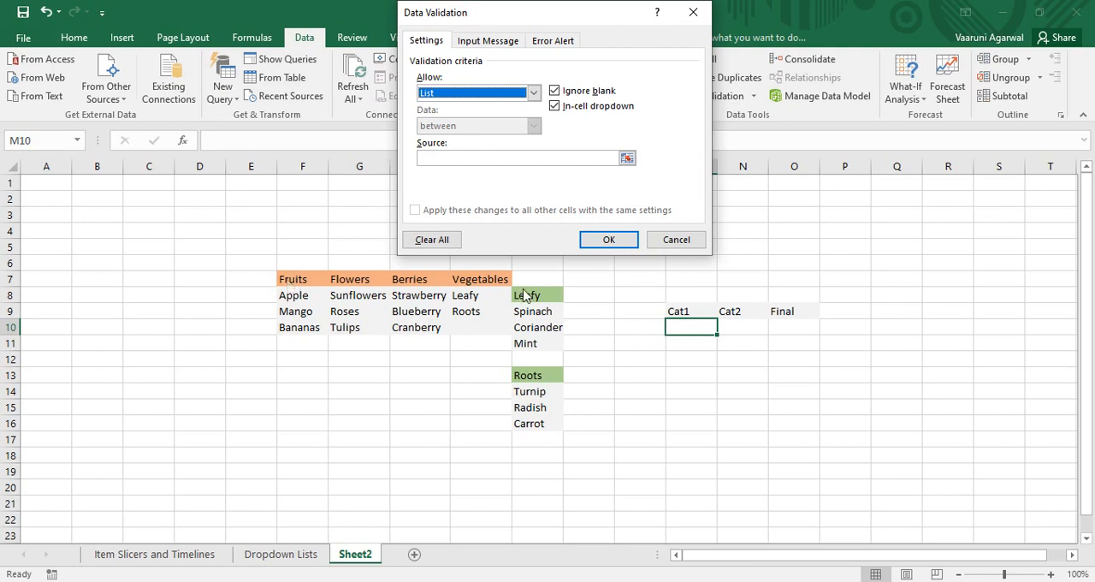
left_click(627, 157)
left_click_drag(299, 289, 491, 274)
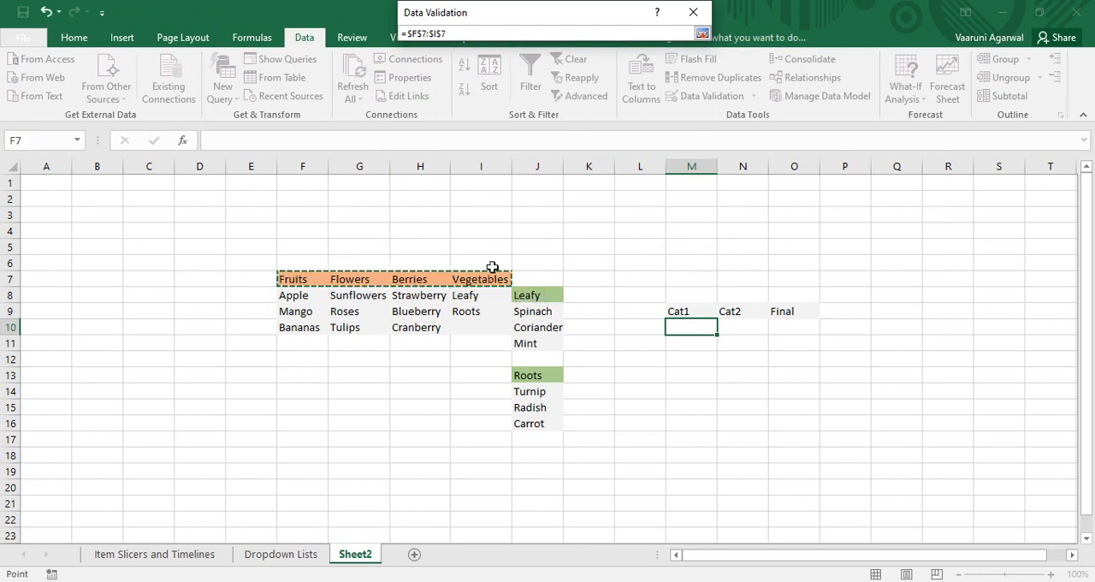
left_click(702, 34)
left_click(607, 237)
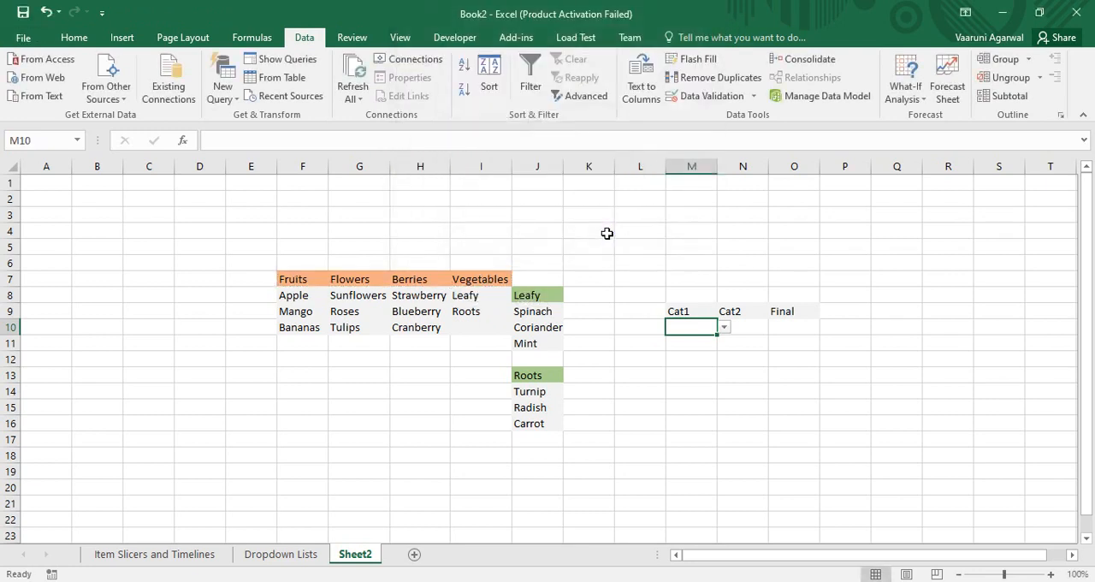
Choose Vegetables in M10 and widen column M to fit the entry.
left_click(723, 328)
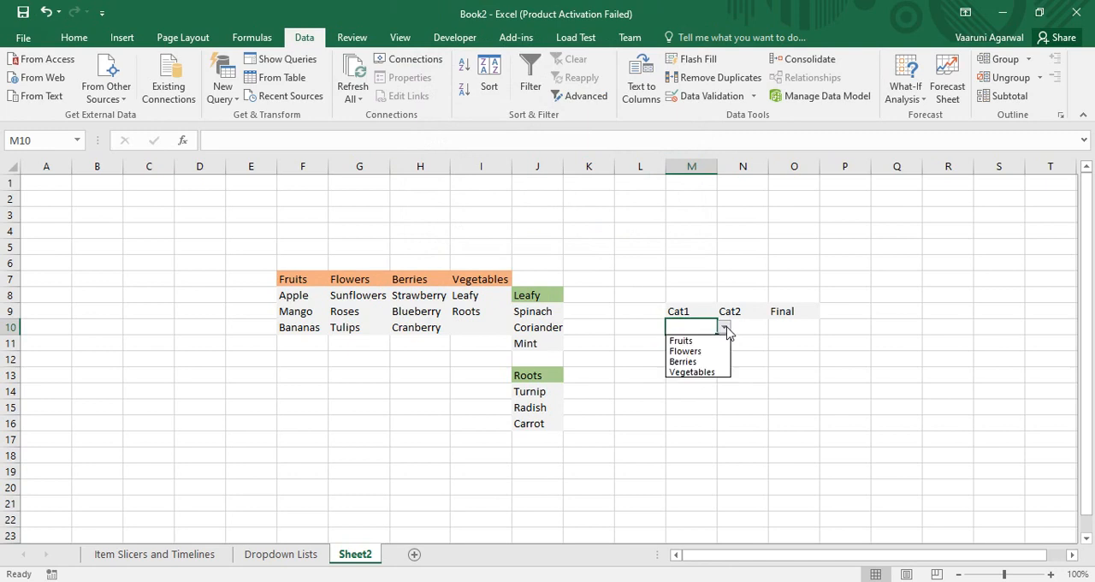
left_click(703, 373)
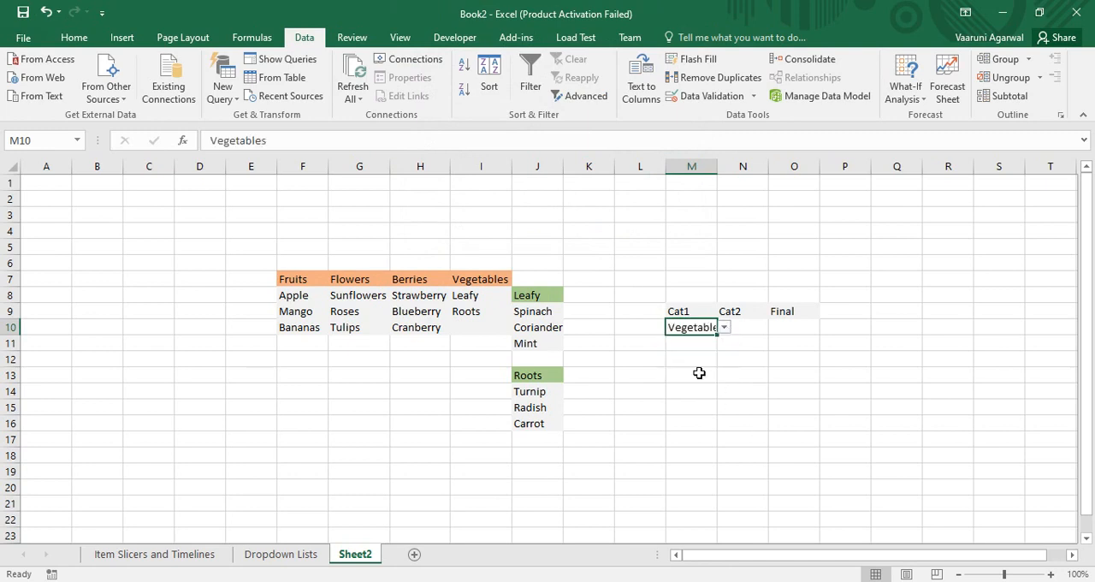
left_click(758, 325)
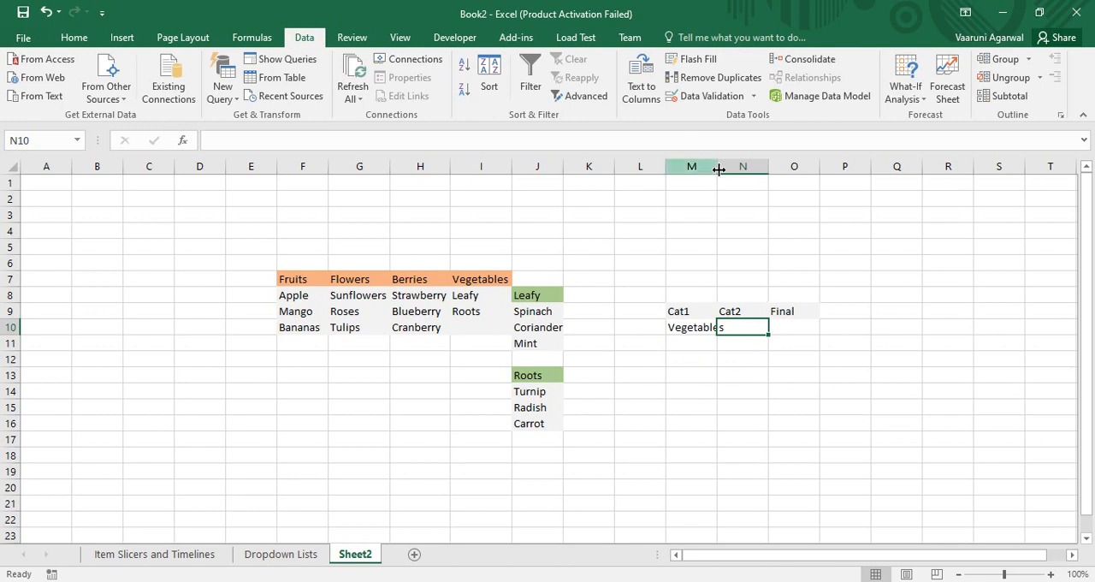
left_click_drag(711, 166, 722, 166)
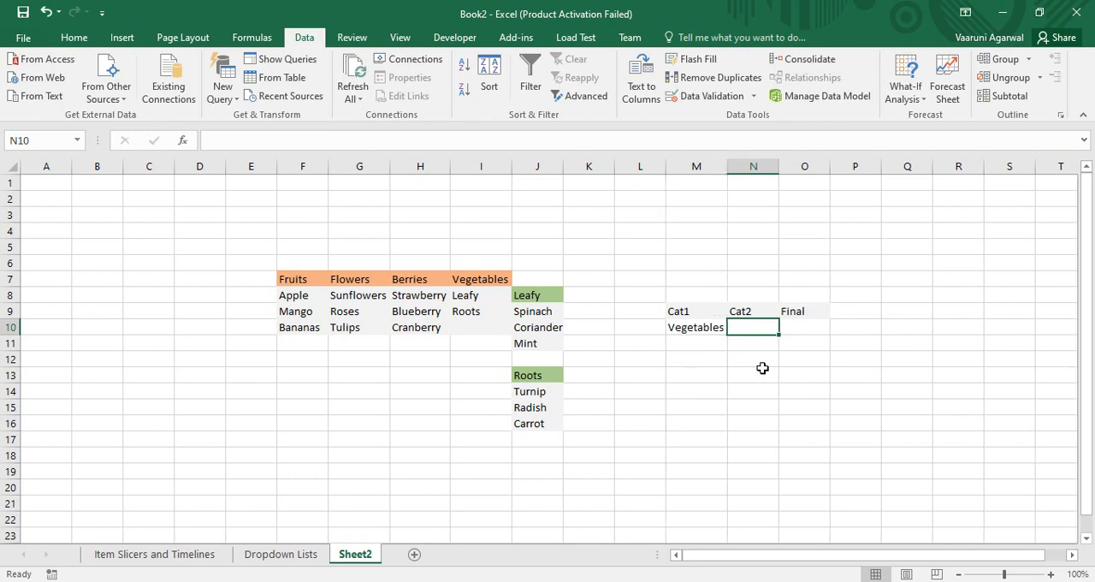
left_click(712, 330)
left_click(733, 328)
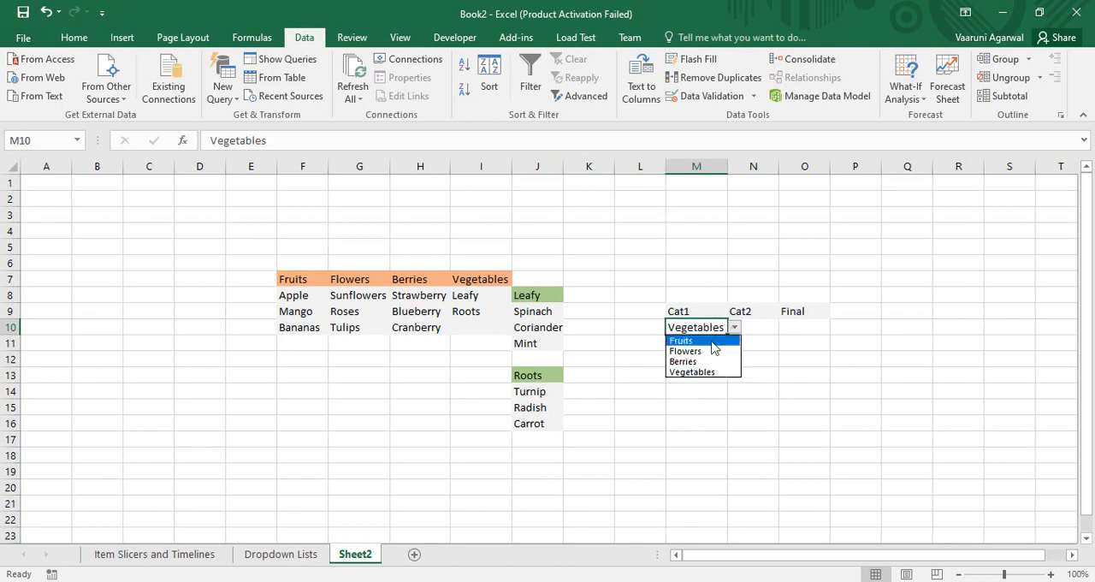
key("Escape")
Add a List data validation to Cat2 cell N10 with =INDIRECT($M$10) as its source.
left_click(762, 313)
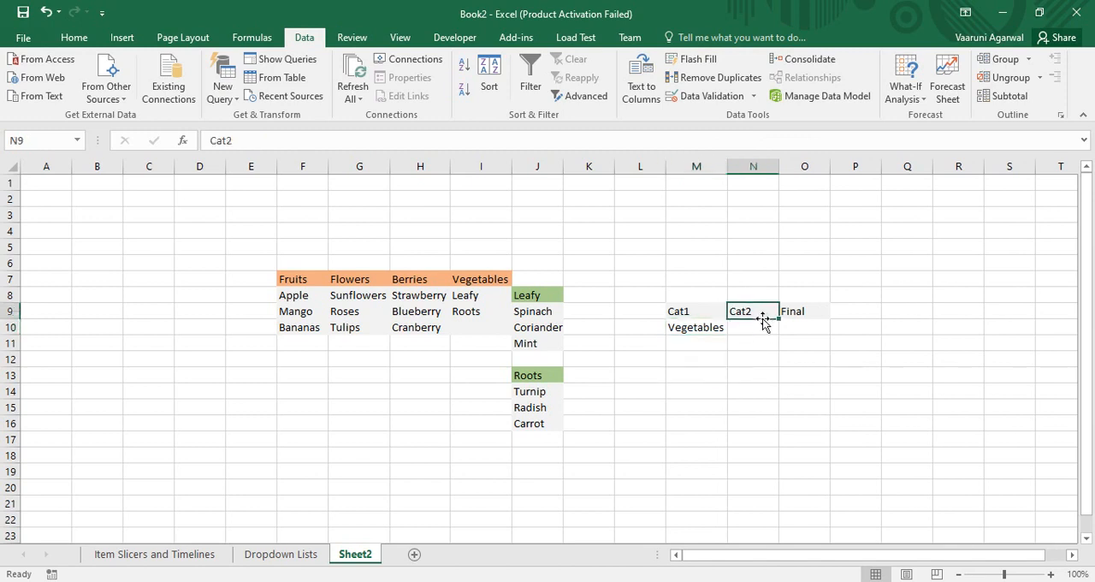
left_click(758, 328)
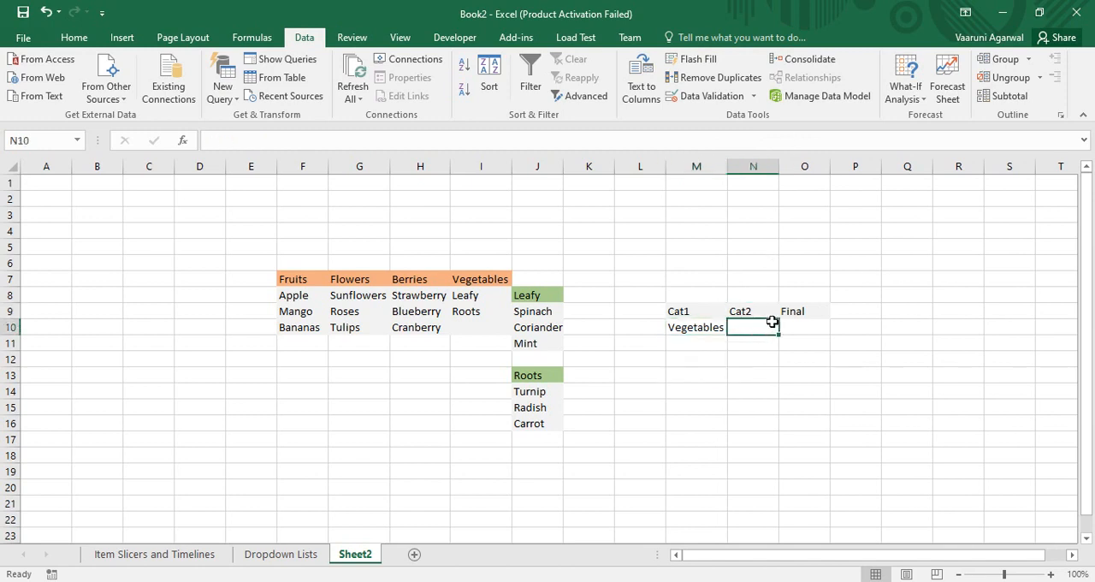
left_click(697, 95)
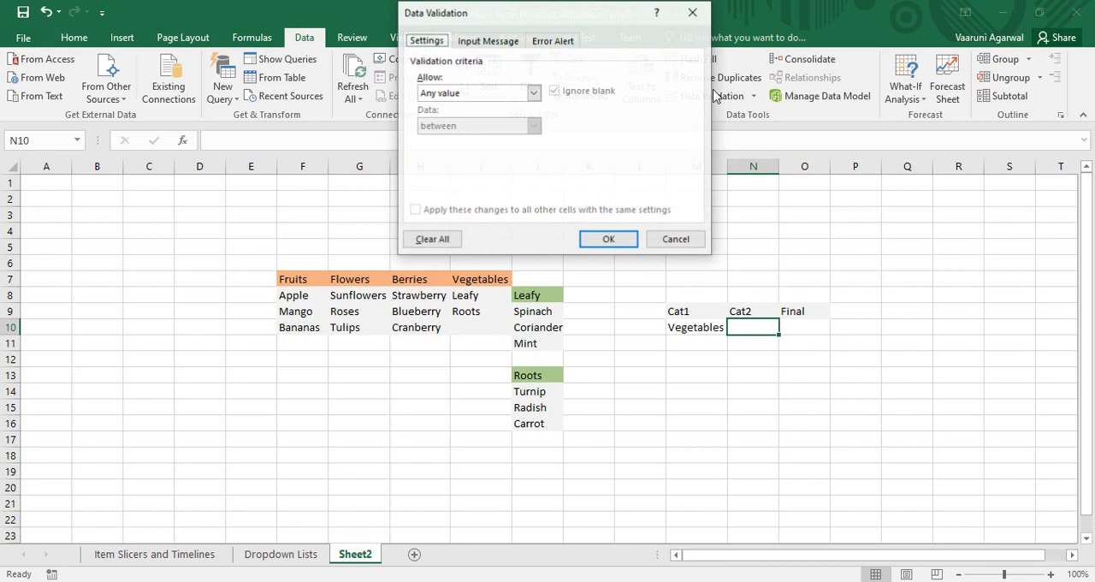
left_click(533, 92)
left_click(442, 141)
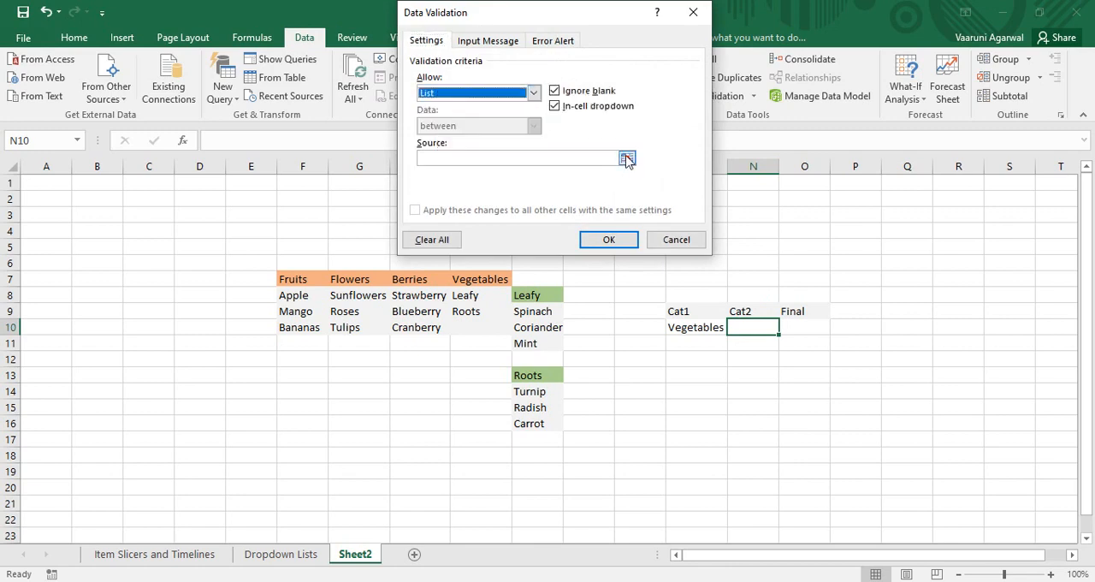
left_click(588, 158)
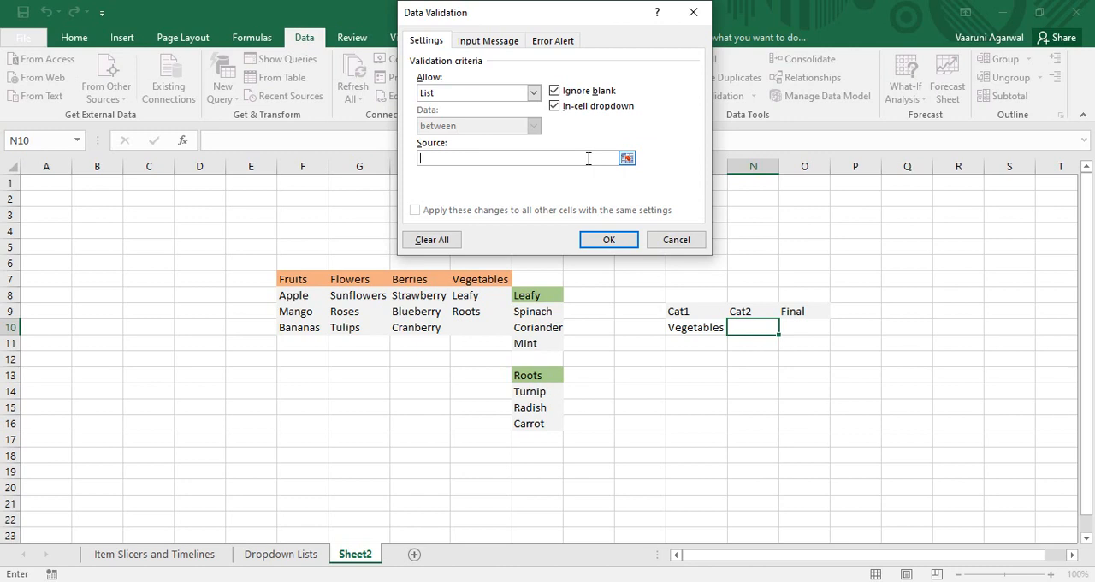
type("=INDIRECT(")
left_click(695, 326)
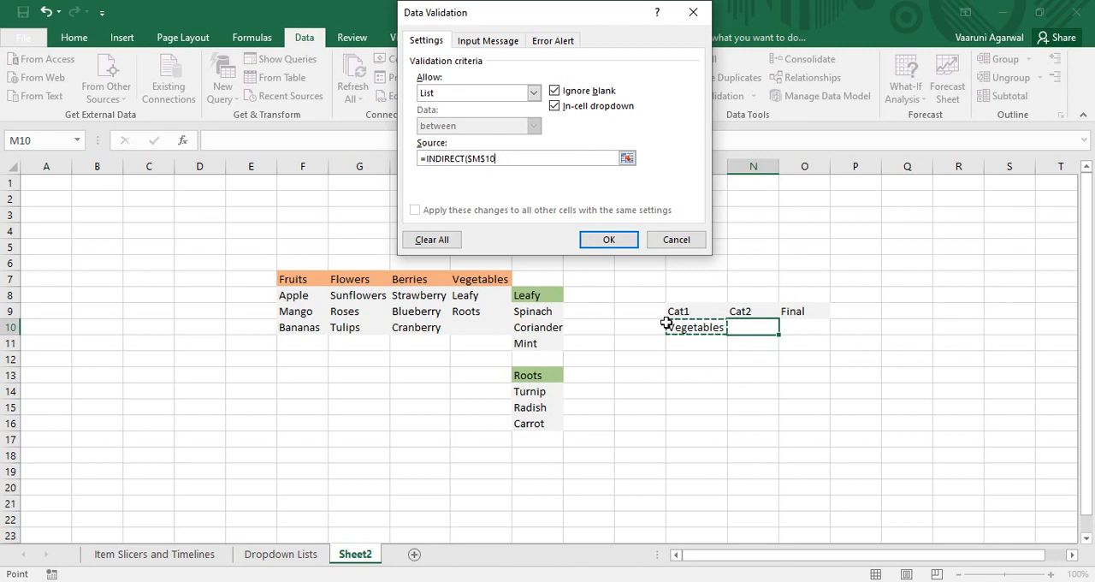
type(")")
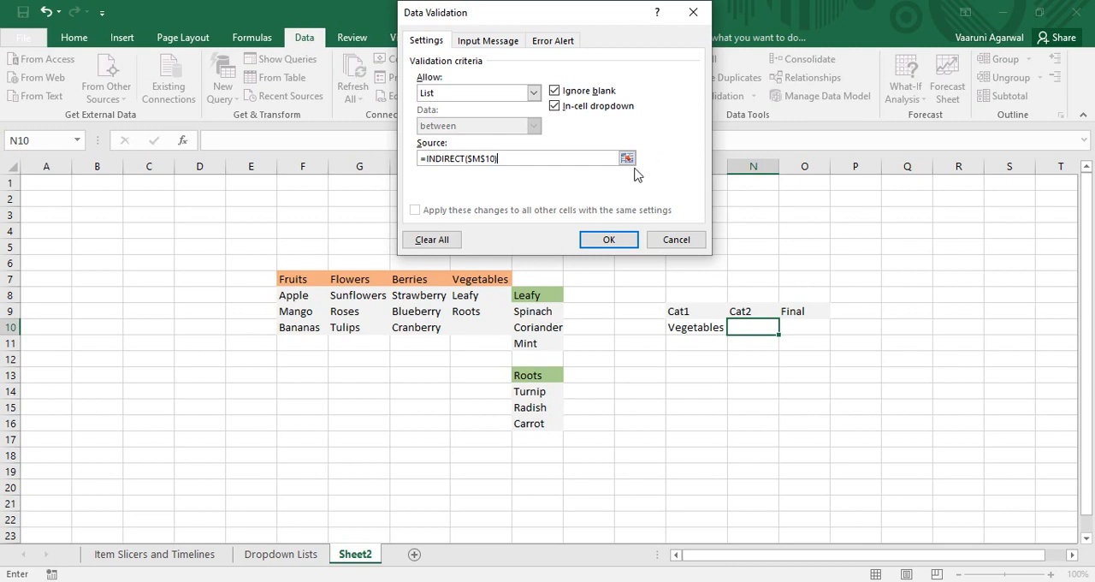
left_click(601, 238)
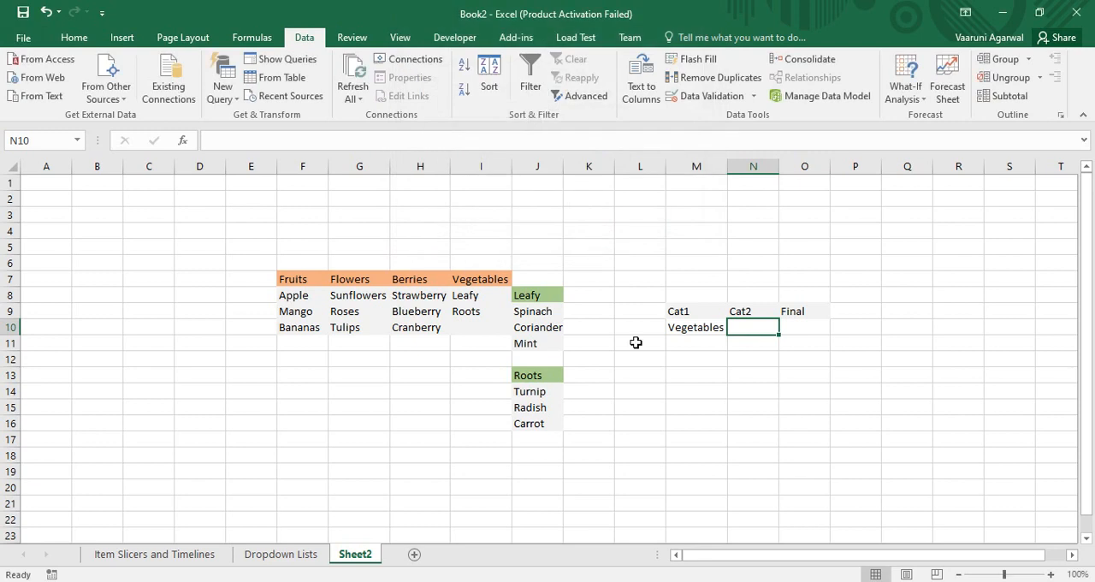
Check which options the Cat2 dropdown in N10 offers for Vegetables.
left_click(696, 395)
left_click(757, 328)
left_click(785, 328)
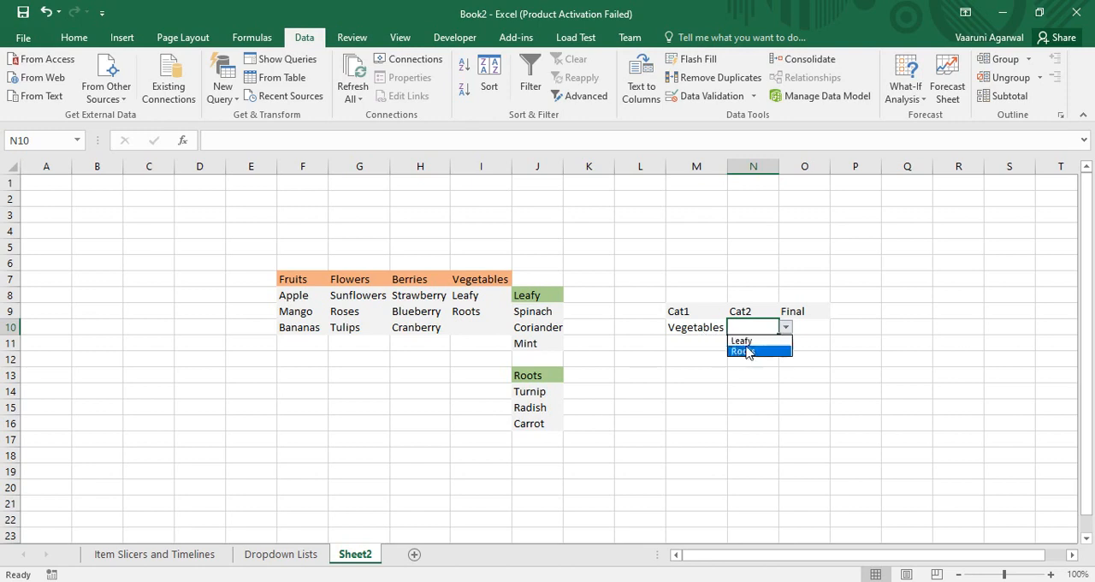
left_click(694, 370)
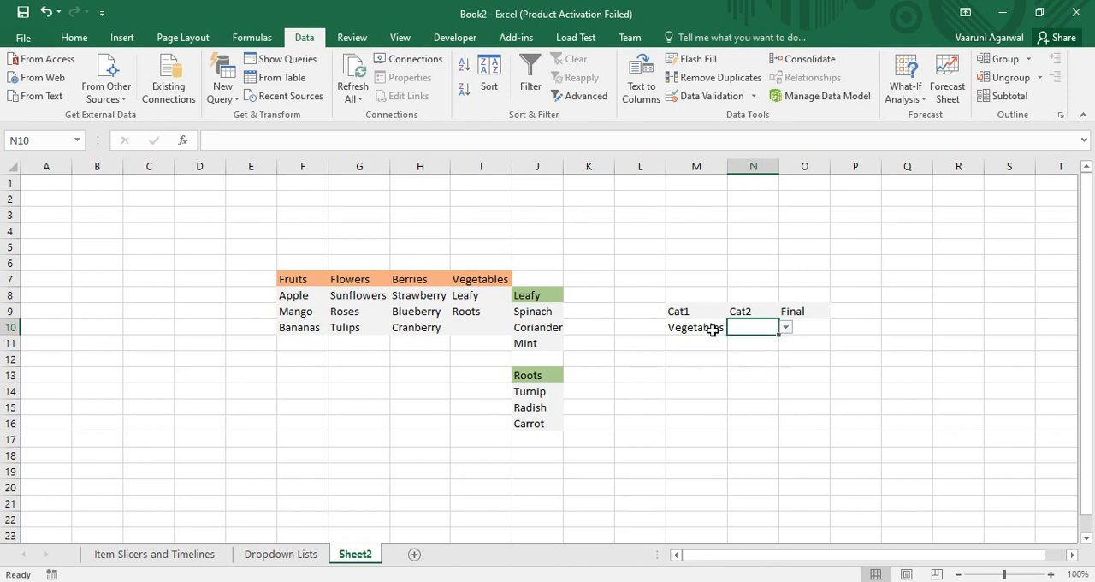
Switch Cat1 cell M10 to Fruits and check the options offered in the Cat2 dropdown.
left_click(720, 327)
left_click(733, 328)
left_click(715, 340)
left_click(780, 327)
left_click(758, 328)
left_click(785, 327)
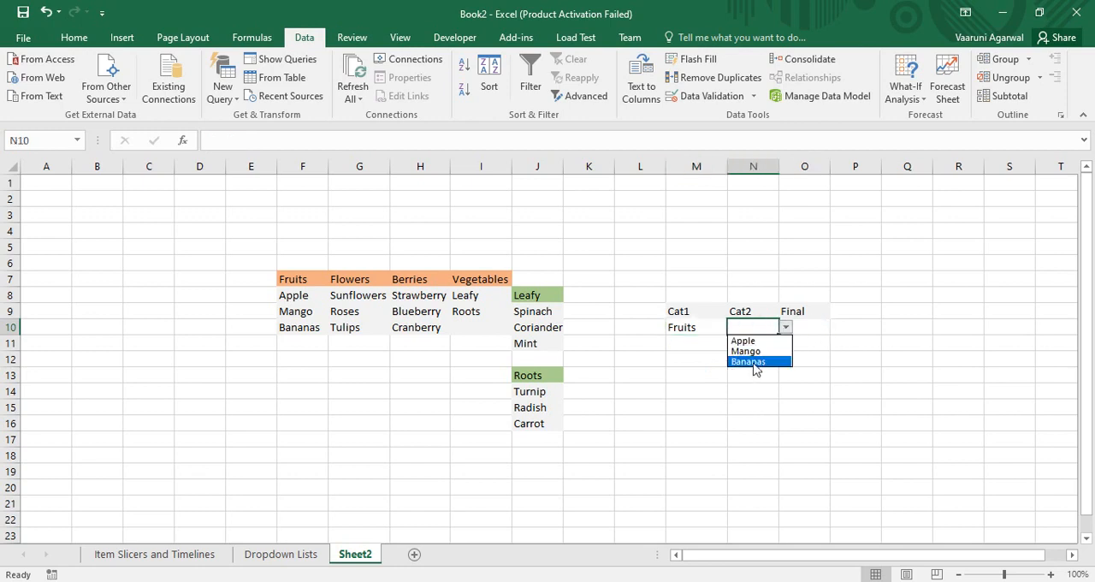
key("Escape")
left_click(785, 327)
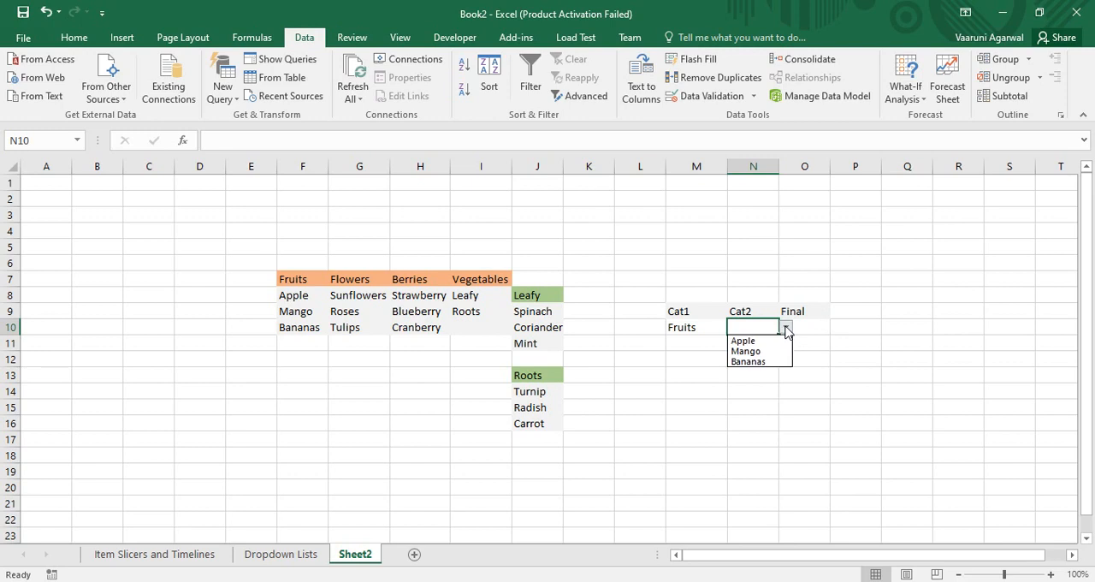
Set Cat1 cell M10 back to Vegetables and check the Cat2 dropdown options again.
left_click(693, 326)
left_click(734, 327)
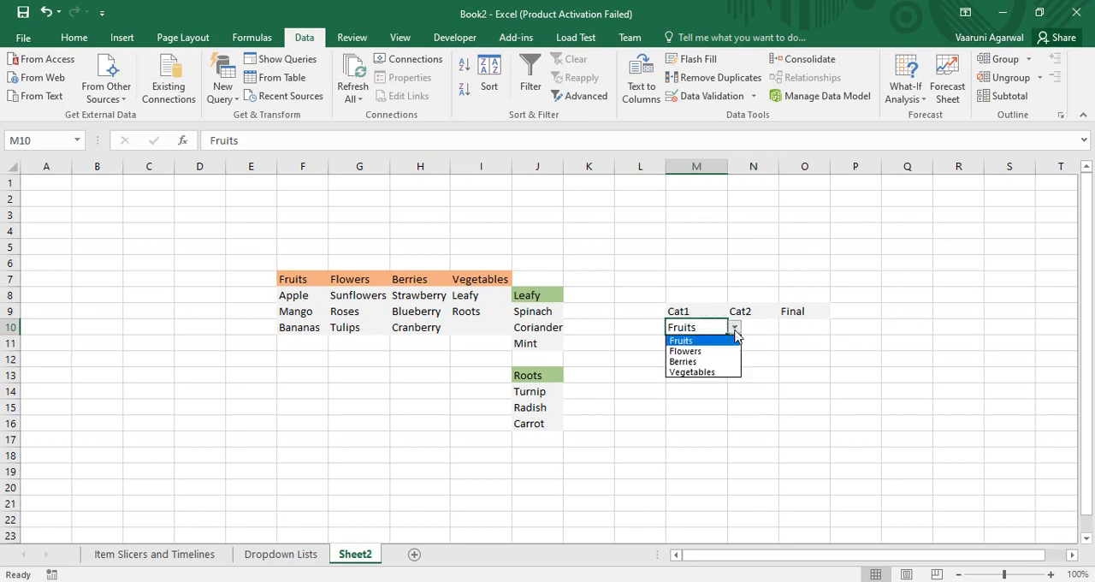
left_click(709, 374)
left_click(756, 317)
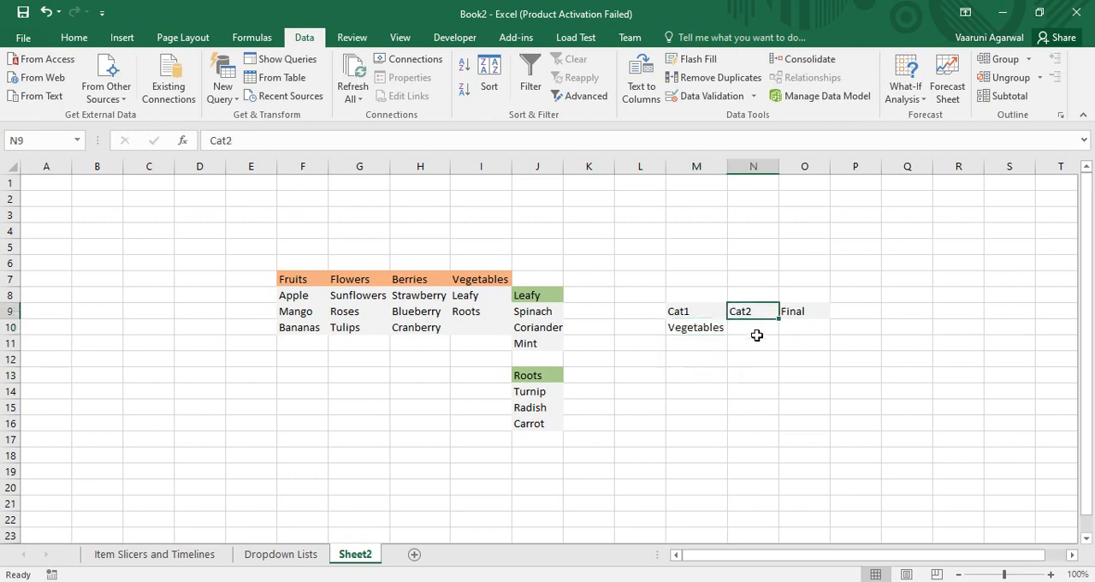
left_click(758, 332)
left_click(785, 328)
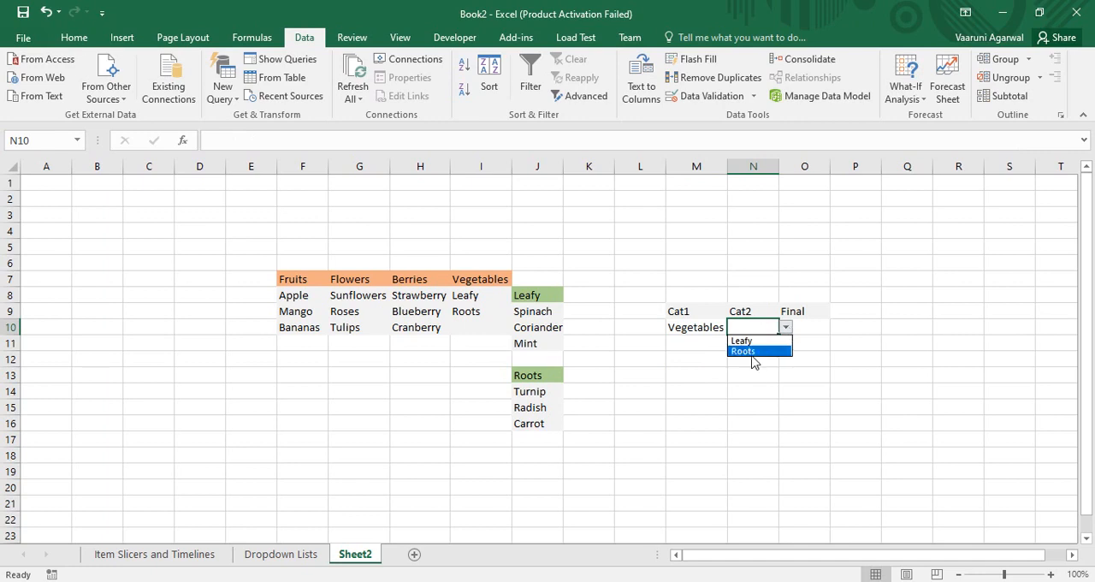
key("Escape")
Add a List data validation to Final cell O10 with source =INDIRECT($N$10), accepting that the source currently evaluates to an error.
left_click(809, 328)
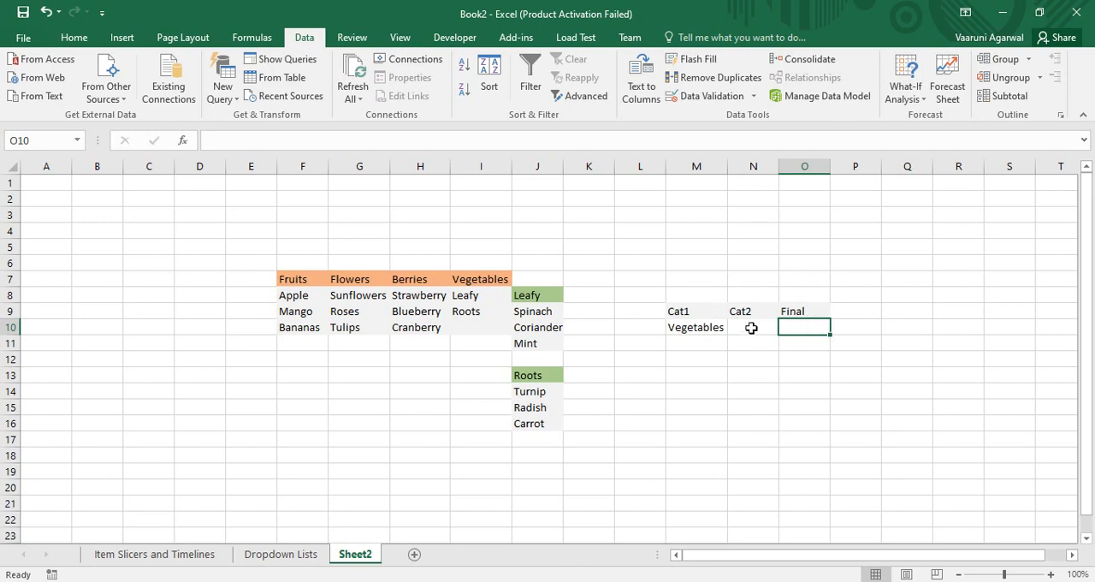
left_click(710, 96)
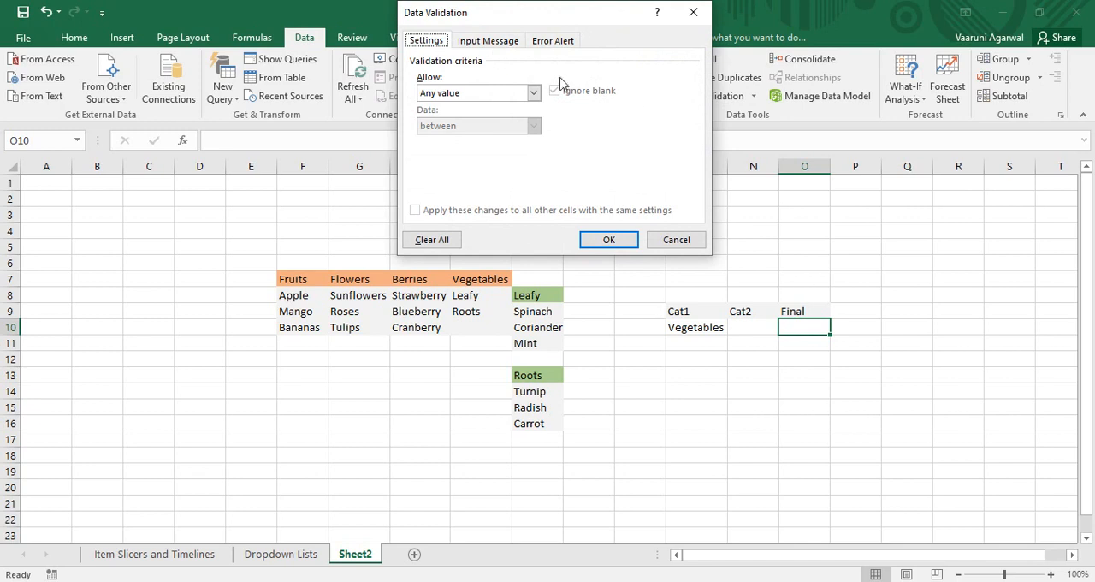
left_click(531, 92)
left_click(449, 139)
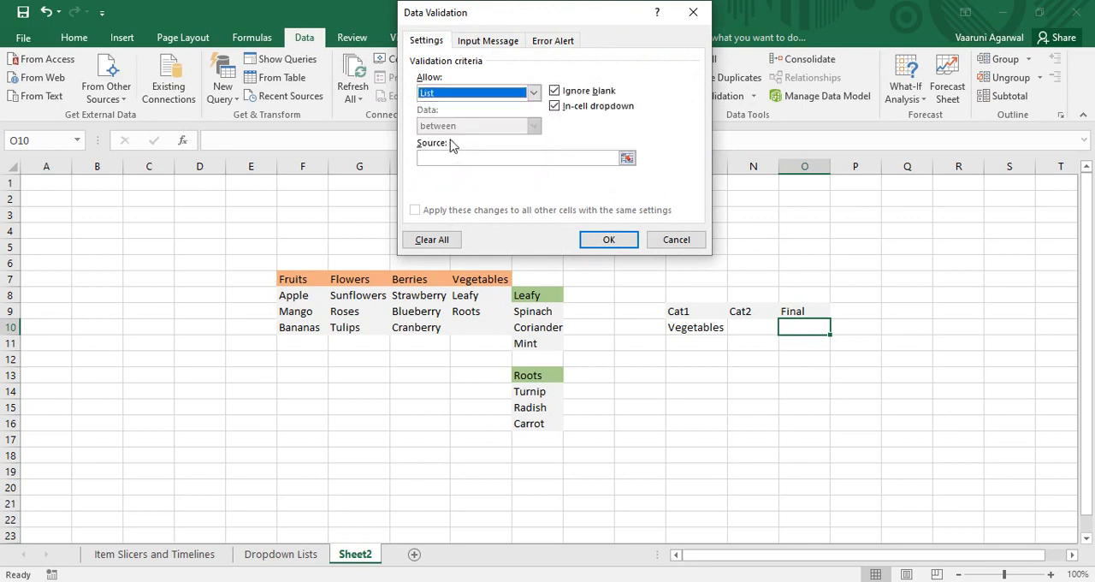
left_click(570, 158)
type("=IN")
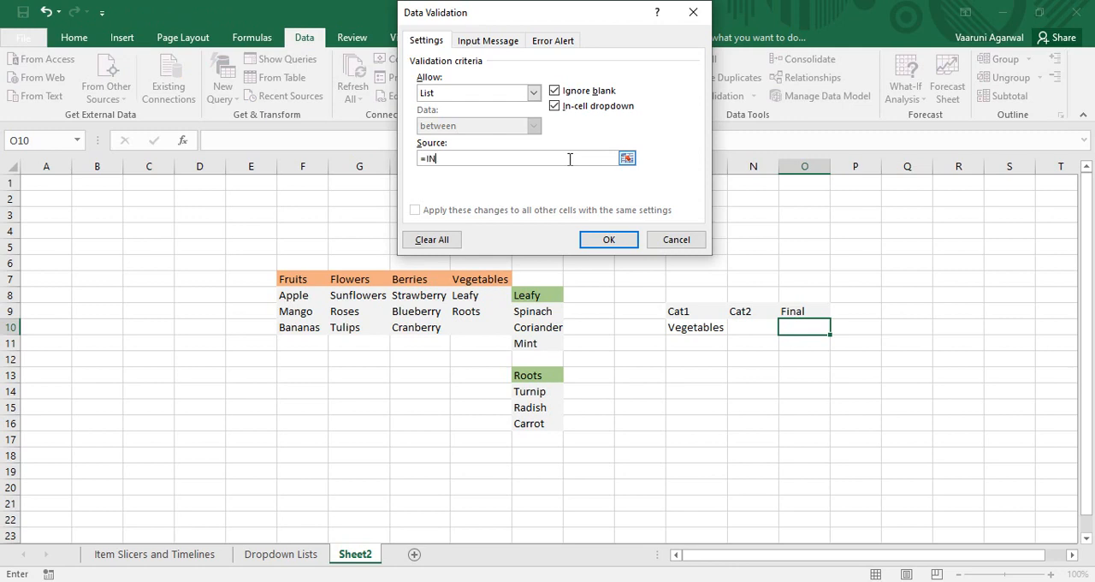
type("DIRECT(")
left_click(738, 327)
type(")")
left_click(604, 238)
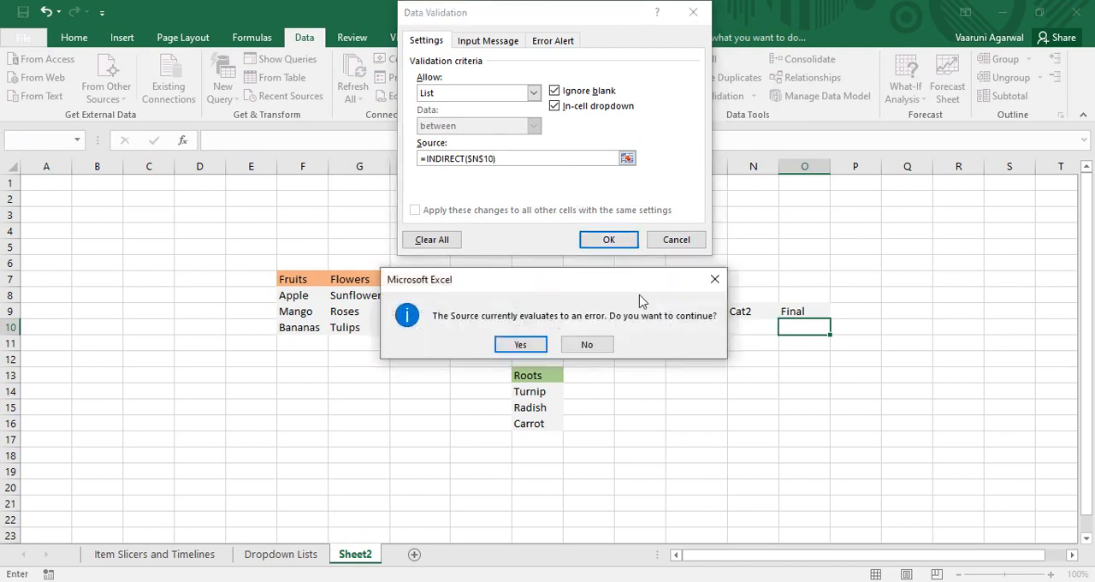
left_click(521, 343)
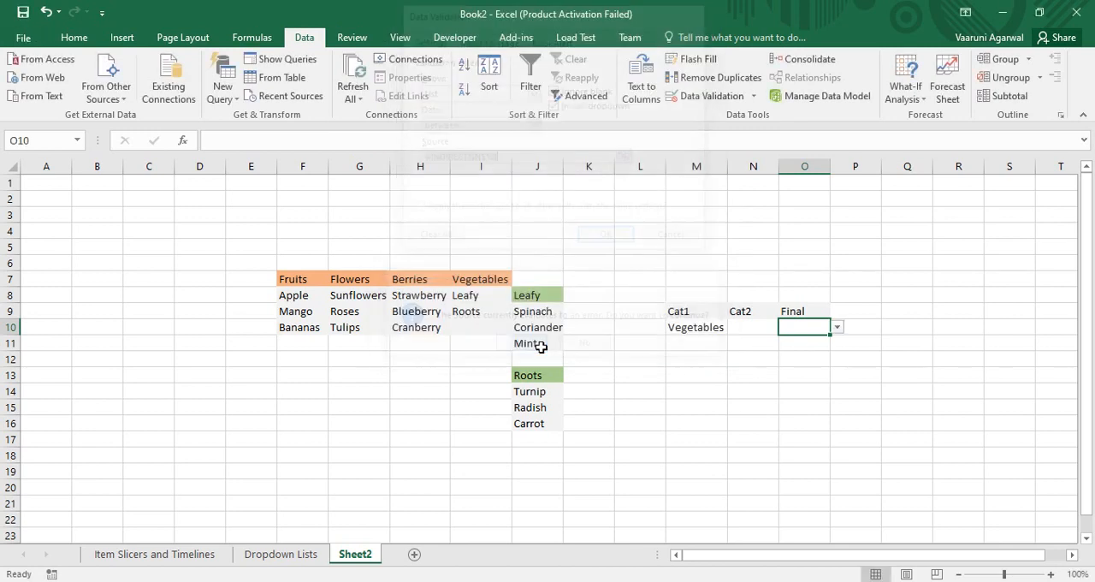
Choose Leafy in Cat2 cell N10 and Mint in Final cell O10.
left_click(766, 357)
left_click(770, 327)
left_click(785, 328)
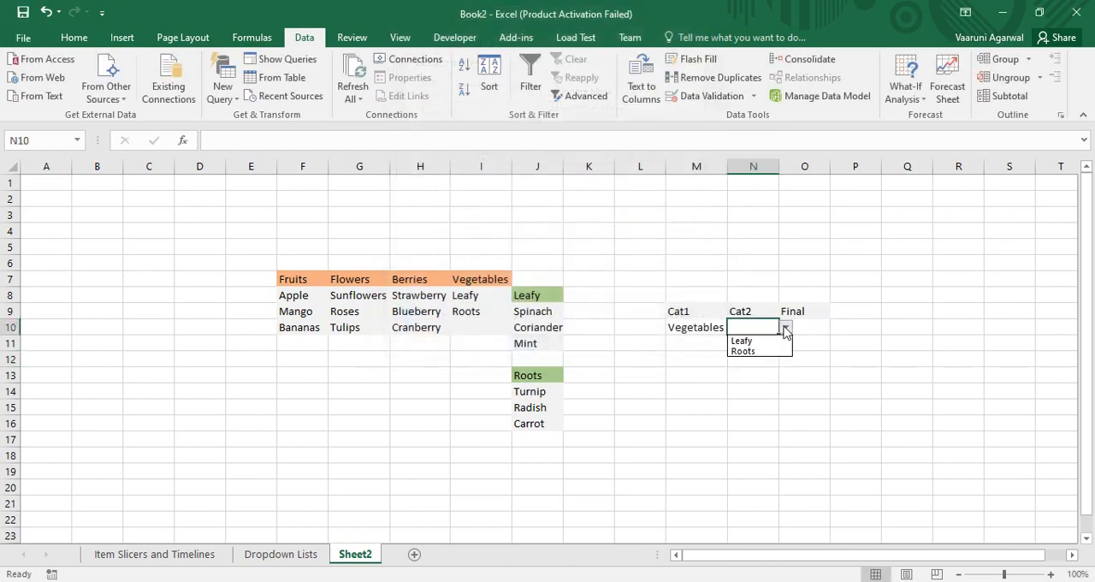
left_click(761, 342)
left_click(795, 328)
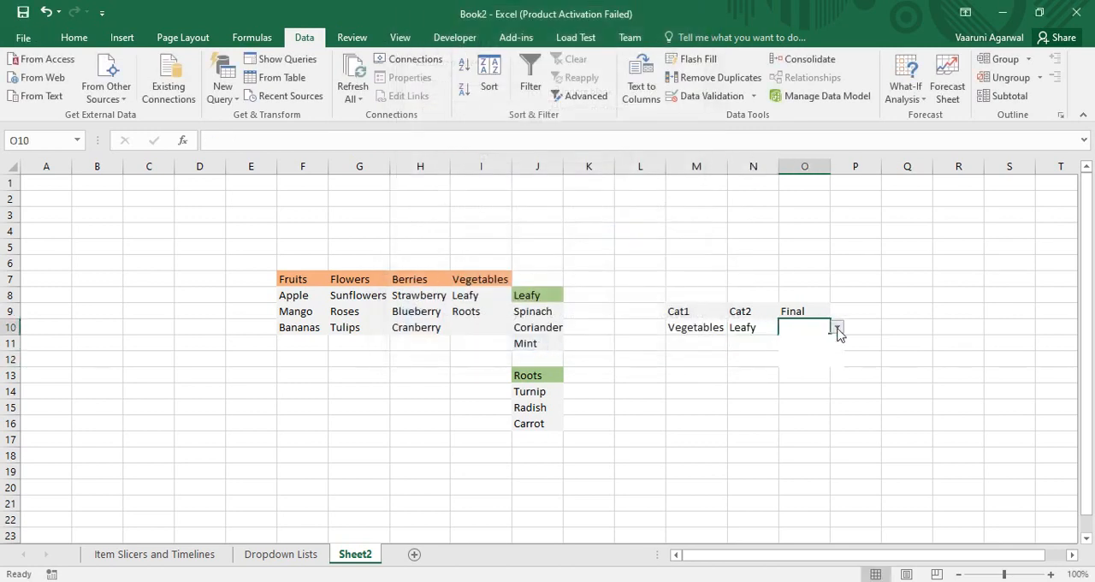
left_click(836, 328)
left_click(793, 360)
Change Cat2 cell N10 to Roots and check the options offered in the Final dropdown.
left_click(765, 333)
left_click(786, 328)
left_click(762, 347)
left_click(817, 327)
left_click(837, 328)
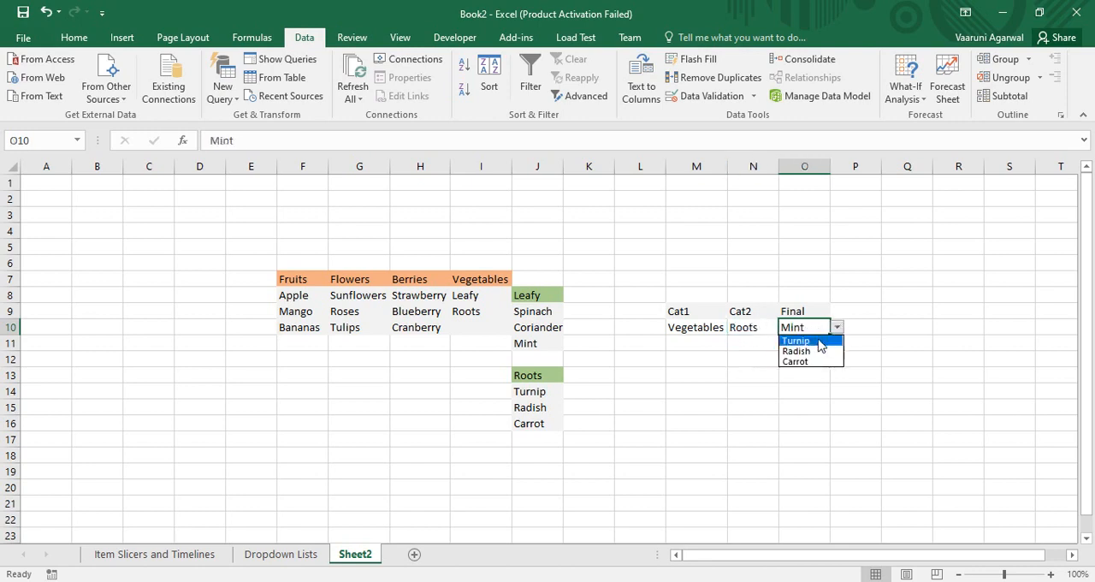
key("Escape")
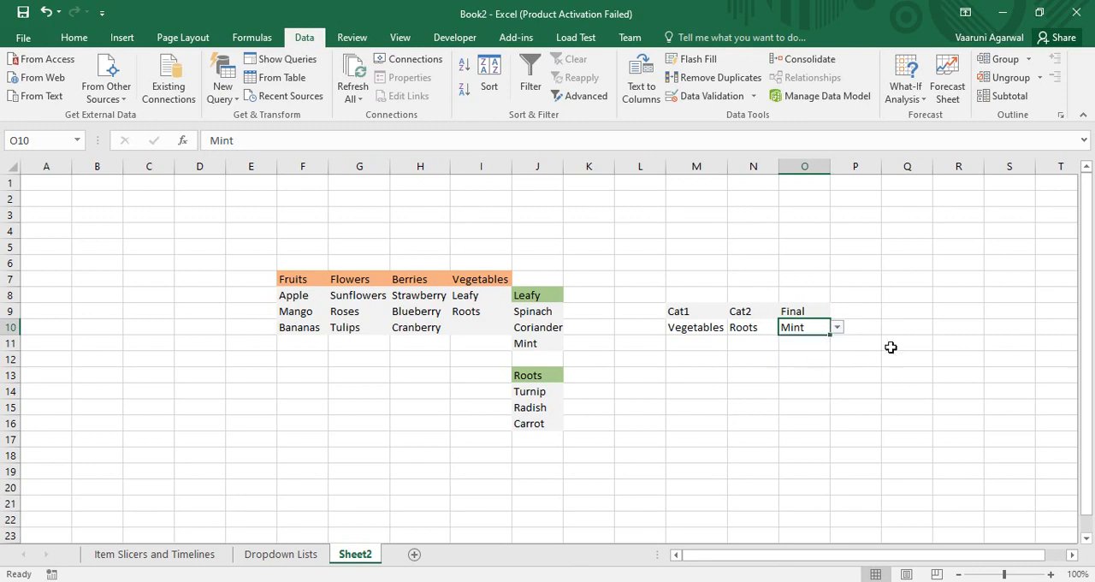
left_click(875, 349)
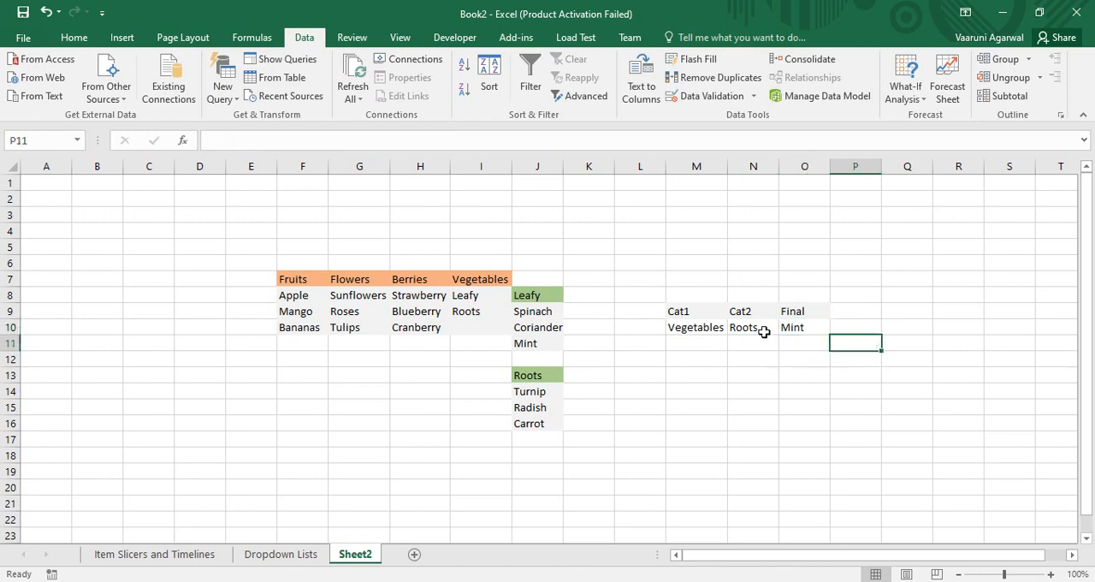